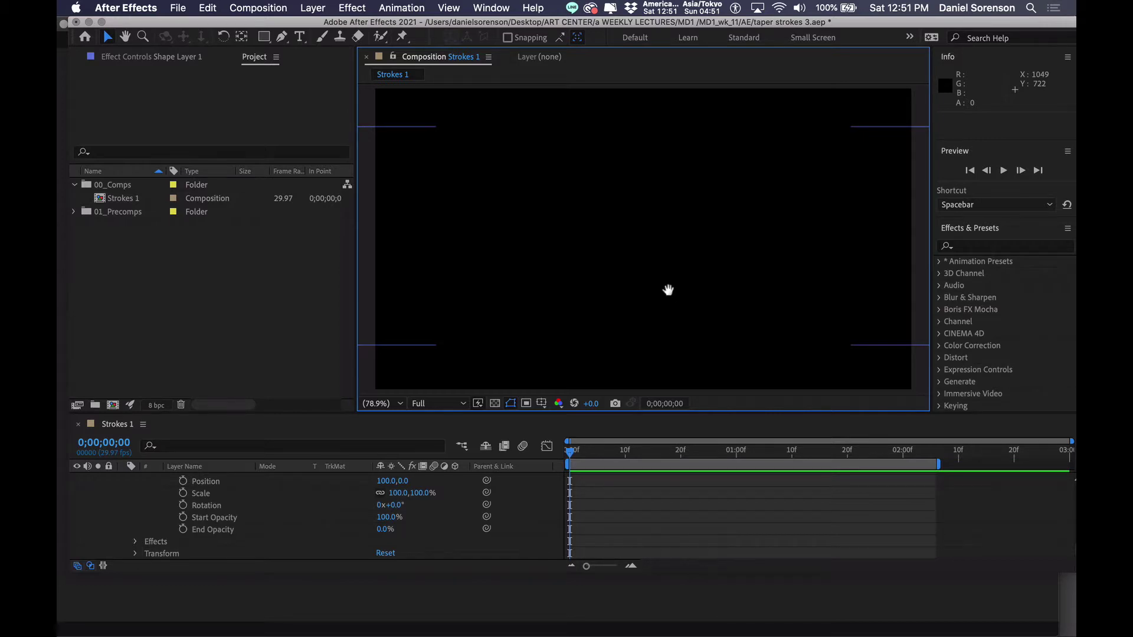
Step: Play, then stop, a preview of the glowing purple tapered strokes in the Strokes 1 composition
key("space")
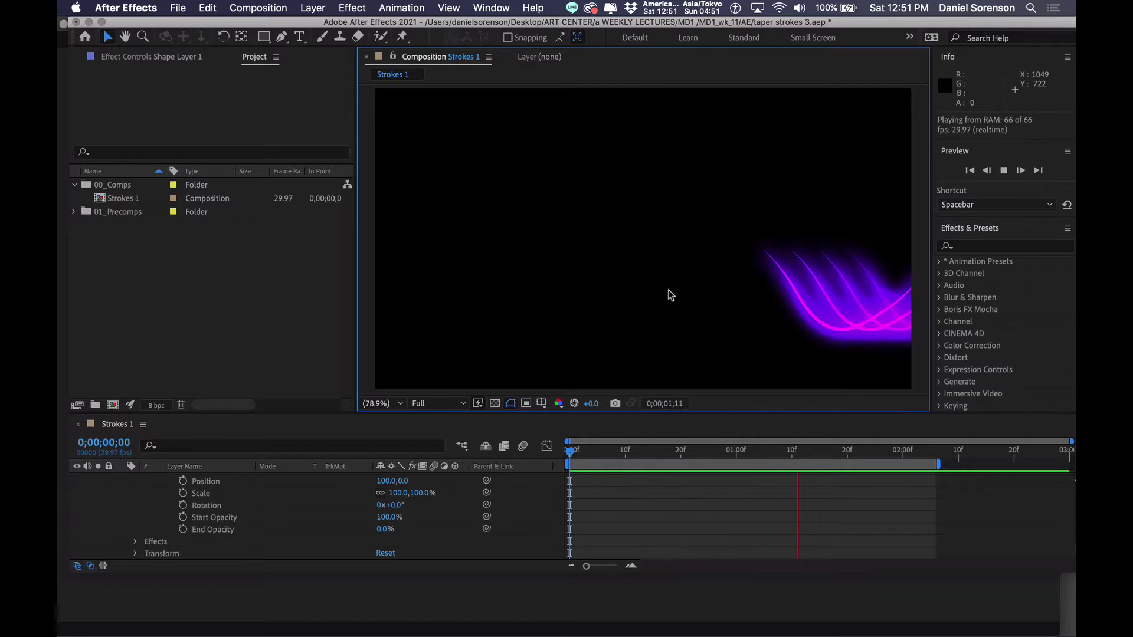
key("space")
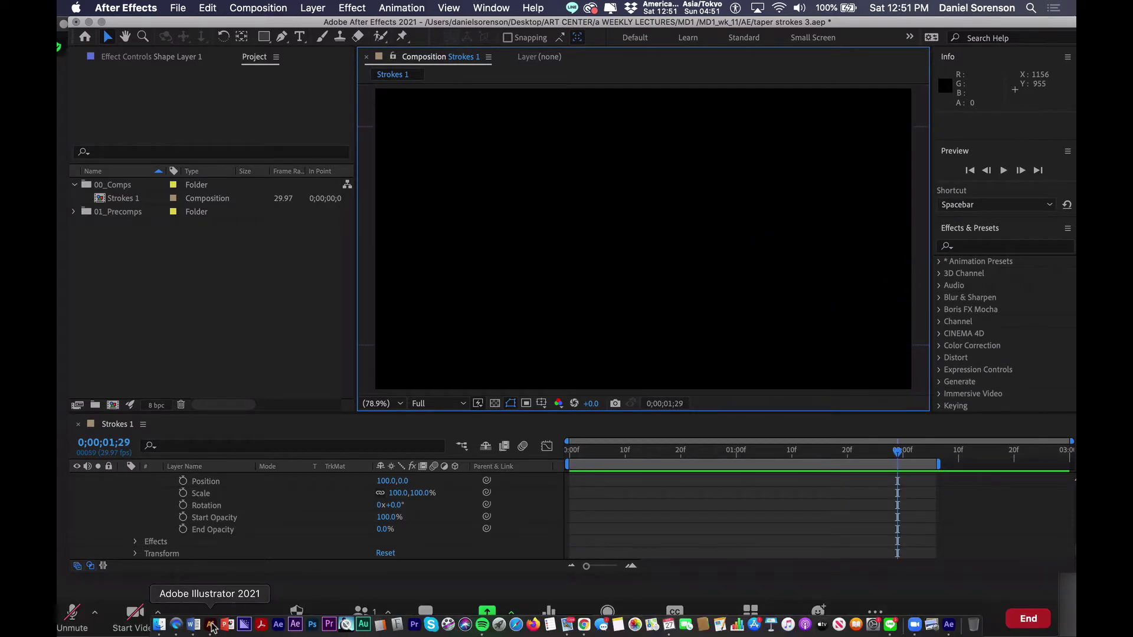
Step: In Illustrator, deselect the scribble and draw a freehand paintbrush loop above the artboard
left_click(211, 624)
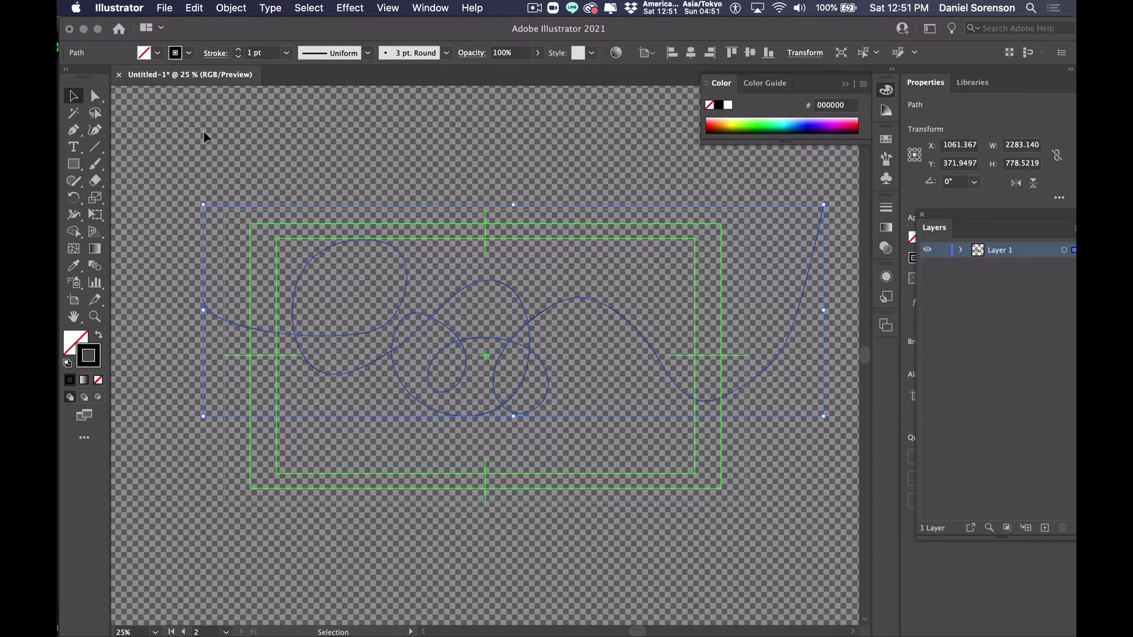
left_click(579, 170)
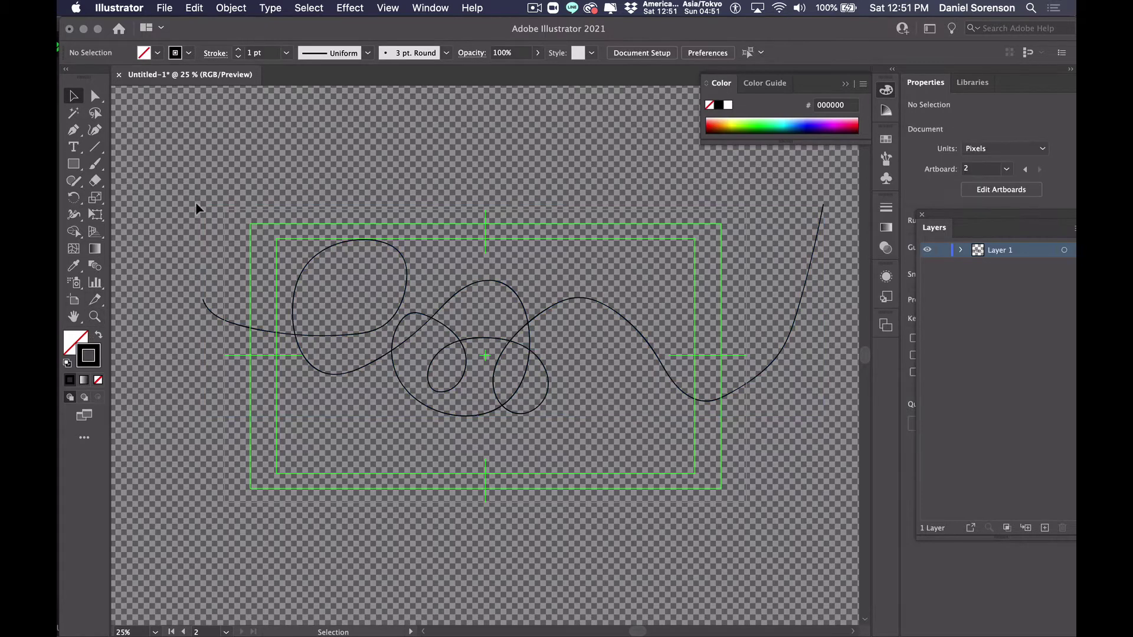
left_click(95, 163)
mouse_move(189, 155)
left_mouse_down()
mouse_move(224, 190)
mouse_move(567, 157)
left_mouse_up()
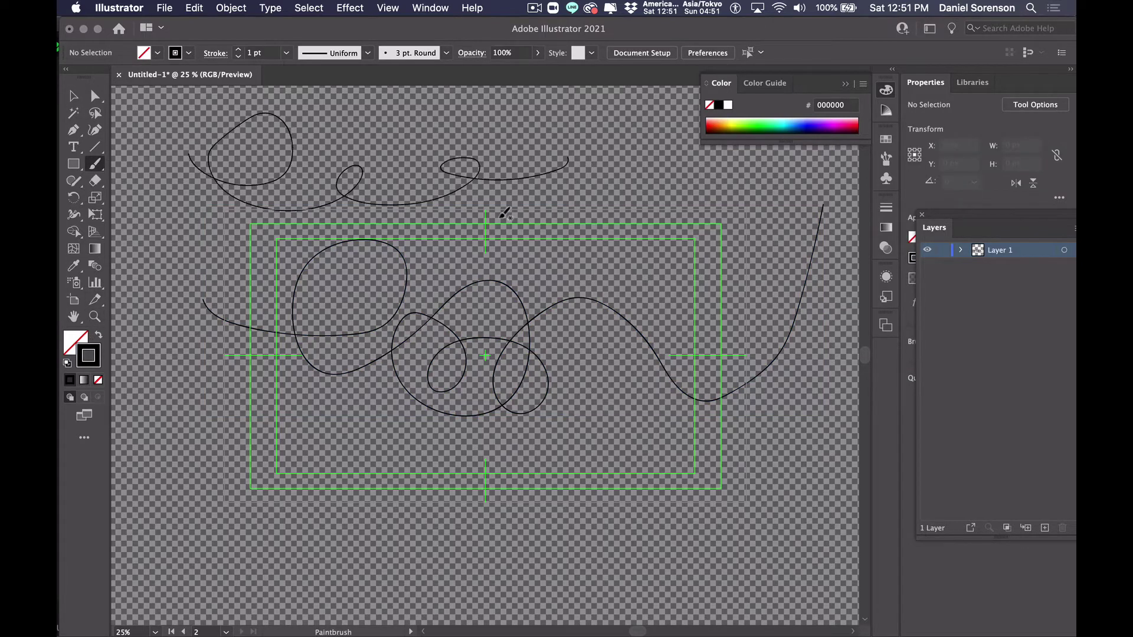
left_click(74, 96)
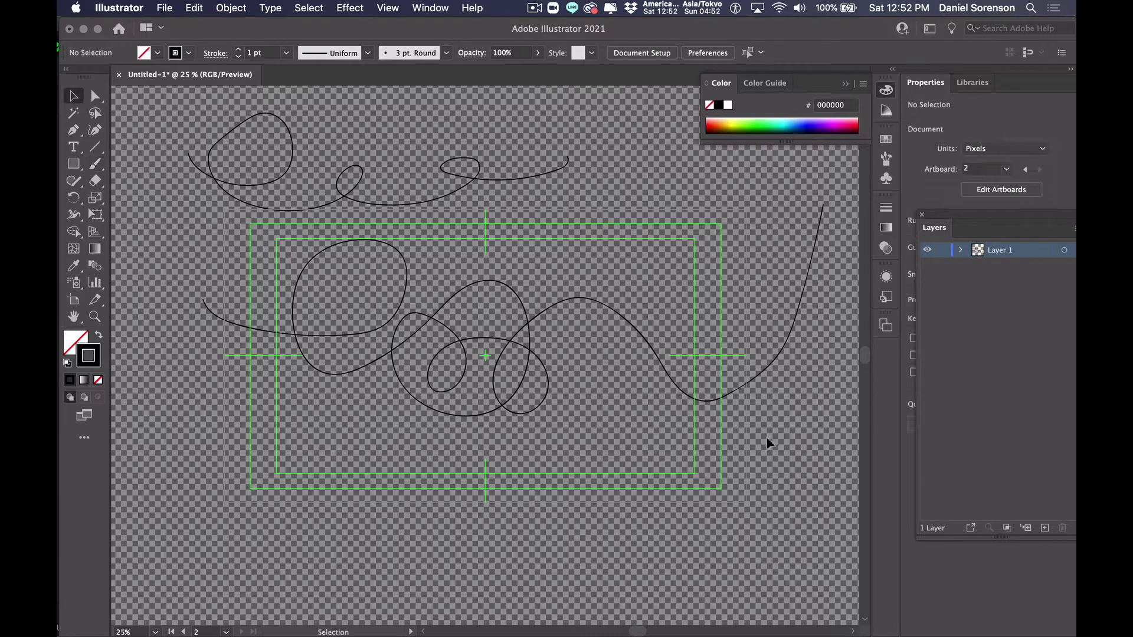
Step: Back in After Effects, create a new shape layer and expand Shape Layer 2
key("super+Tab")
left_click(312, 8)
mouse_move(321, 25)
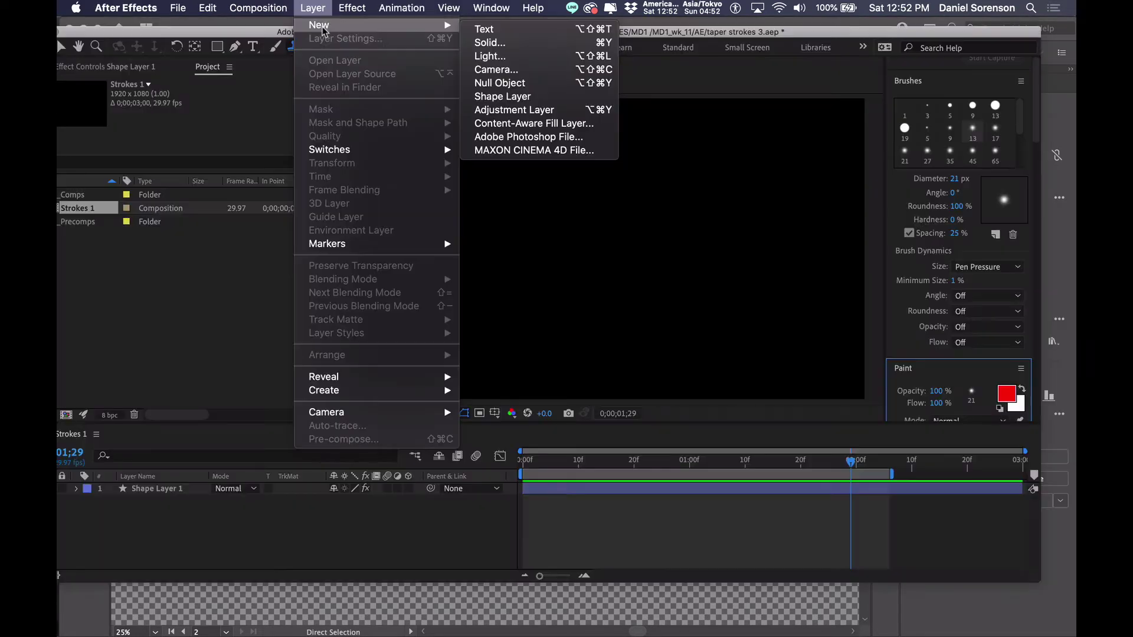
left_click(577, 98)
key("q")
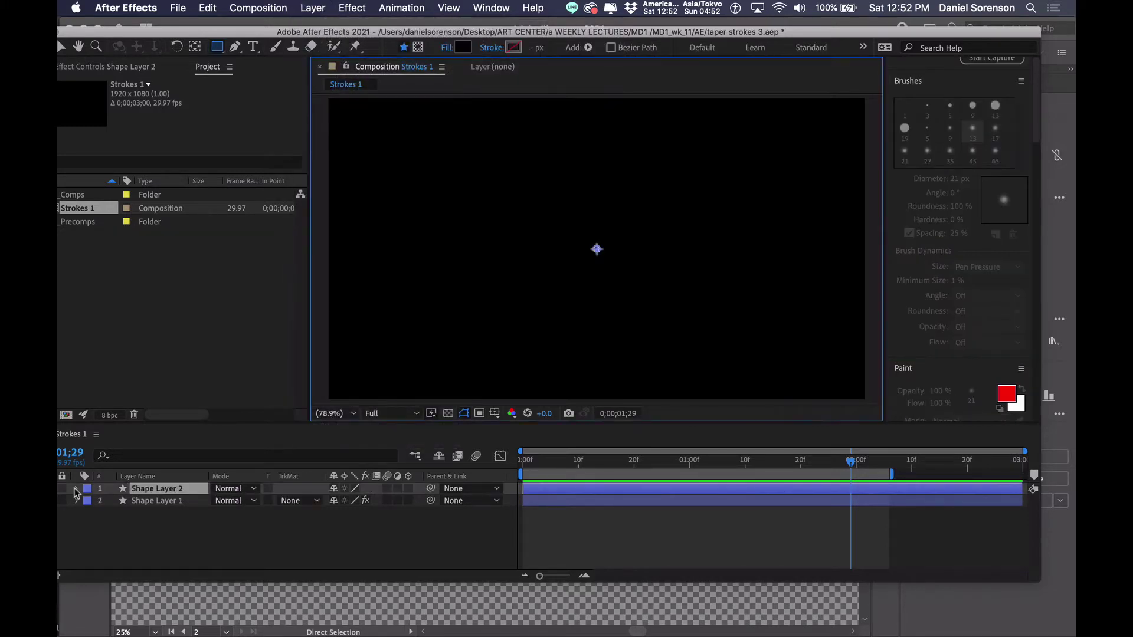
left_click(76, 489)
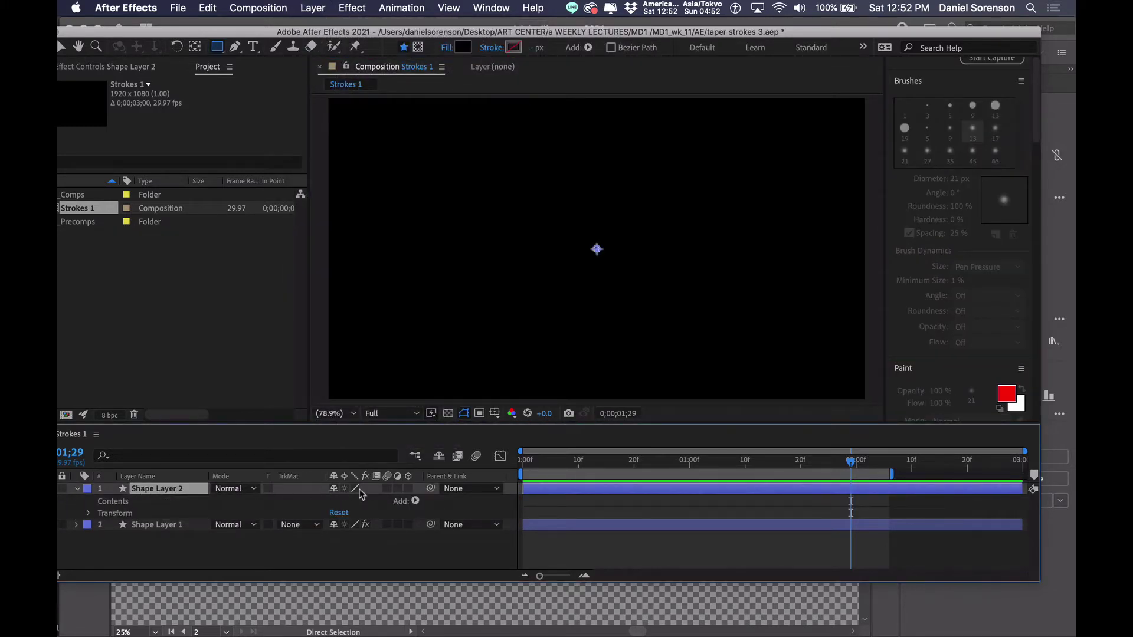
Step: Add Path 1 and paste the Illustrator scribble into its Path property at frame 0
left_click(415, 501)
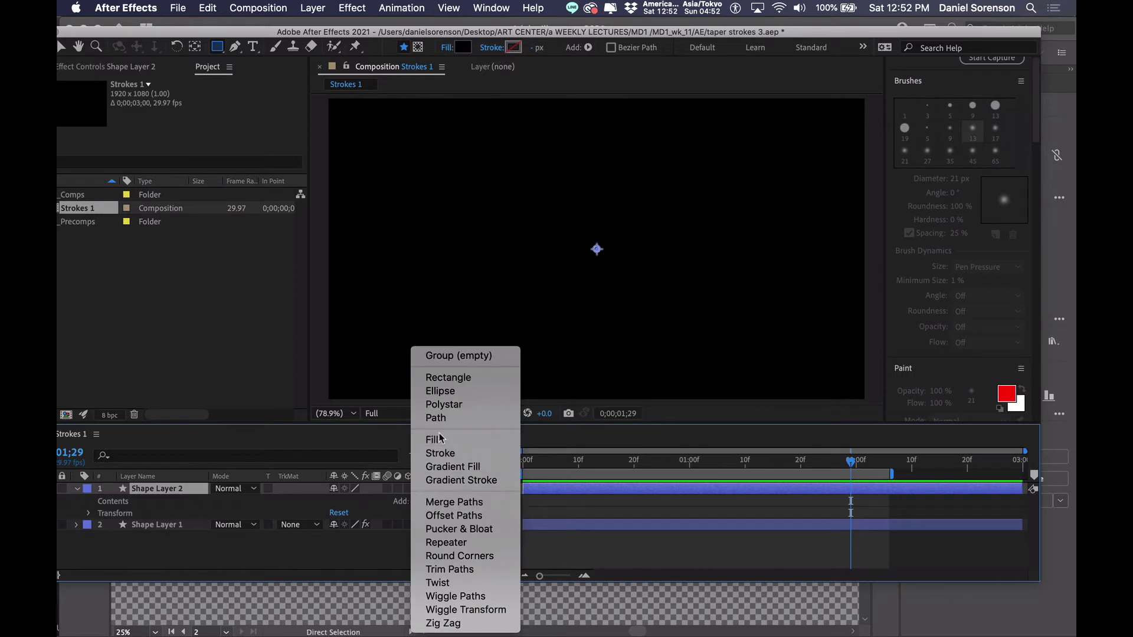
left_click(435, 417)
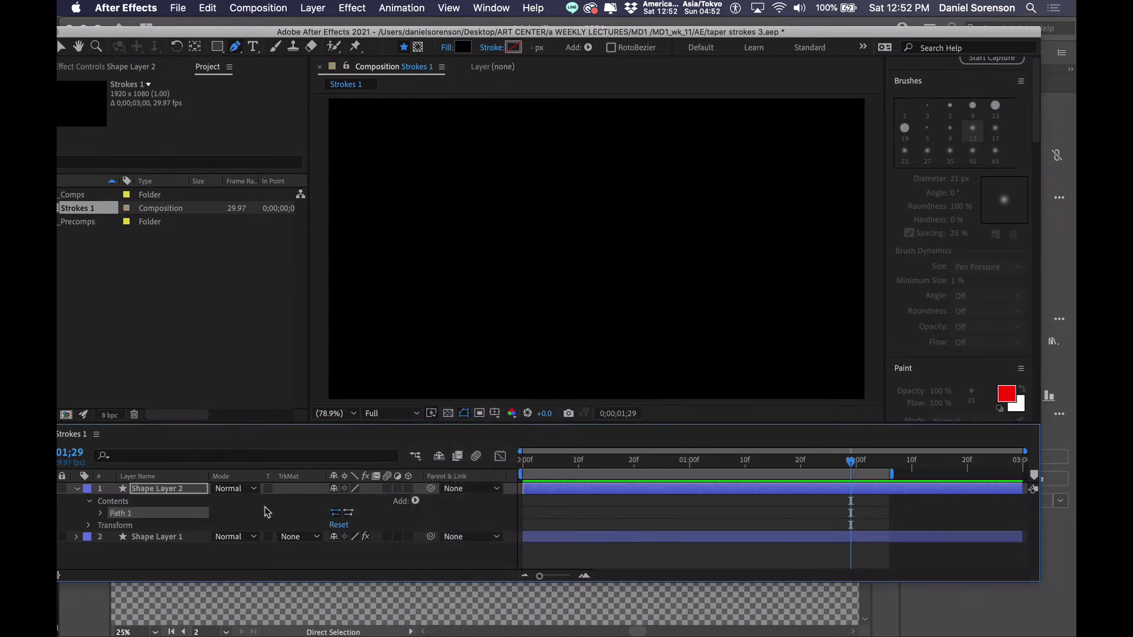
left_click(101, 513)
left_click(141, 525)
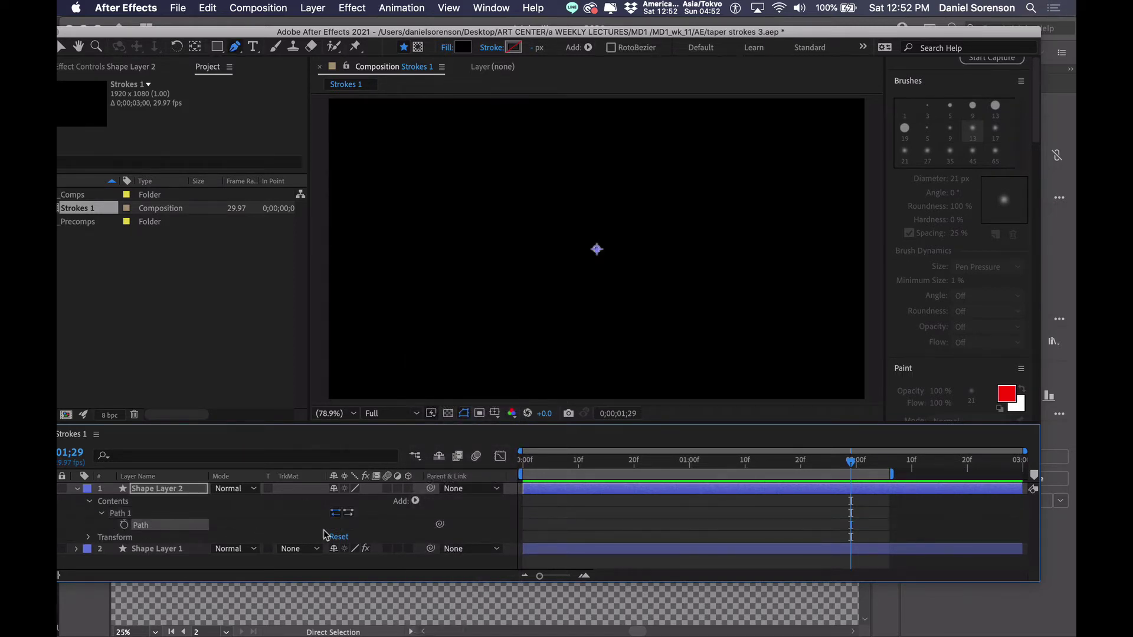
left_click(524, 465)
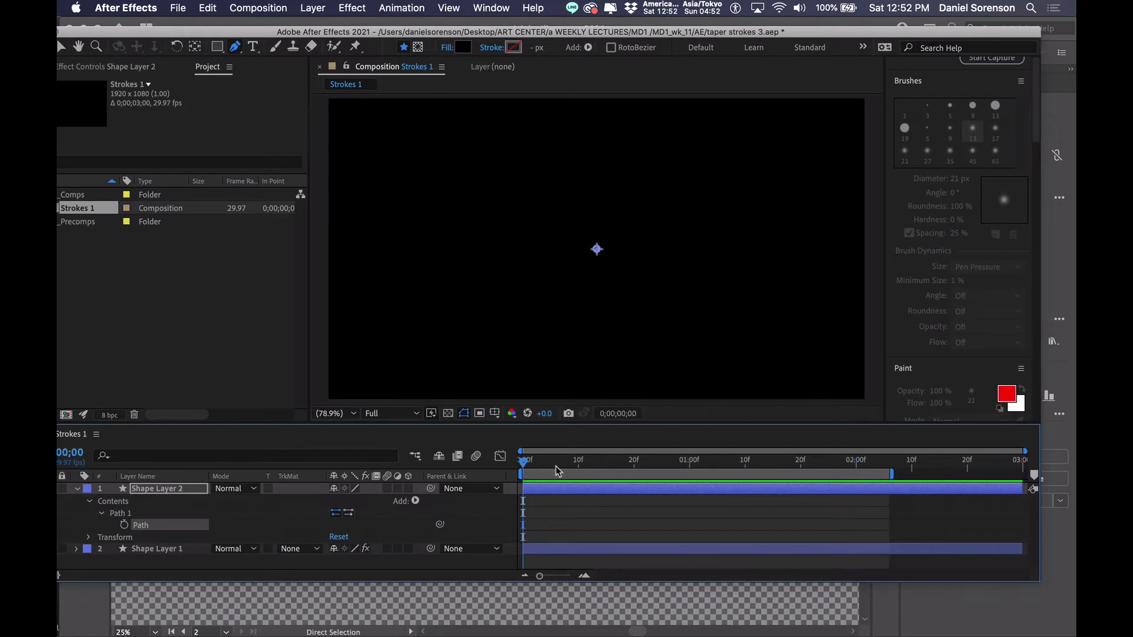
key("super+v")
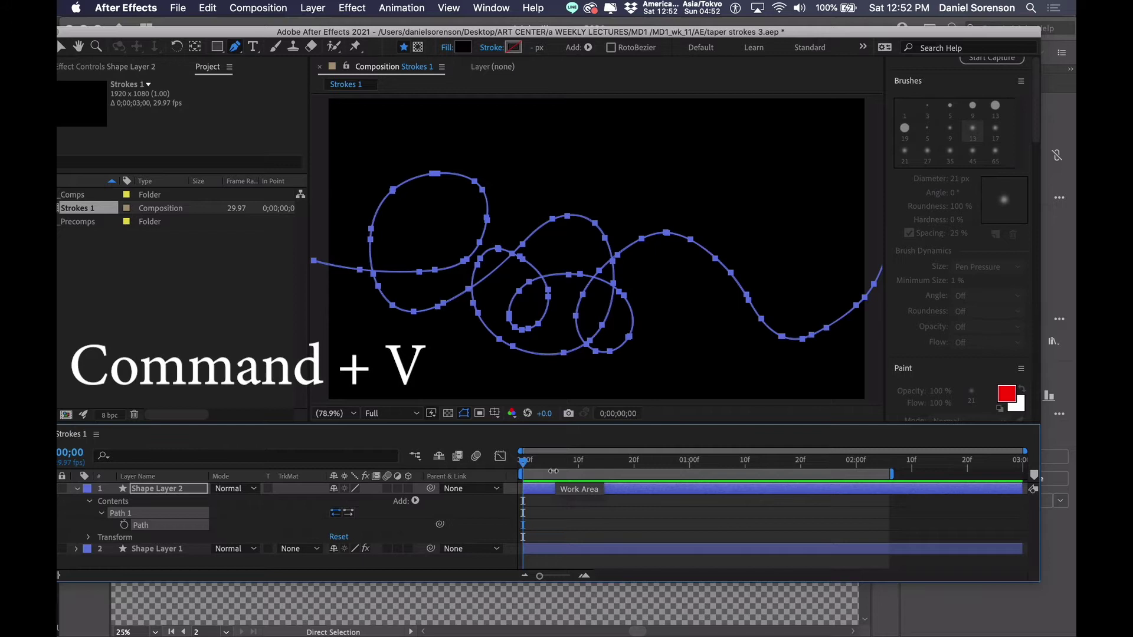
key("comma")
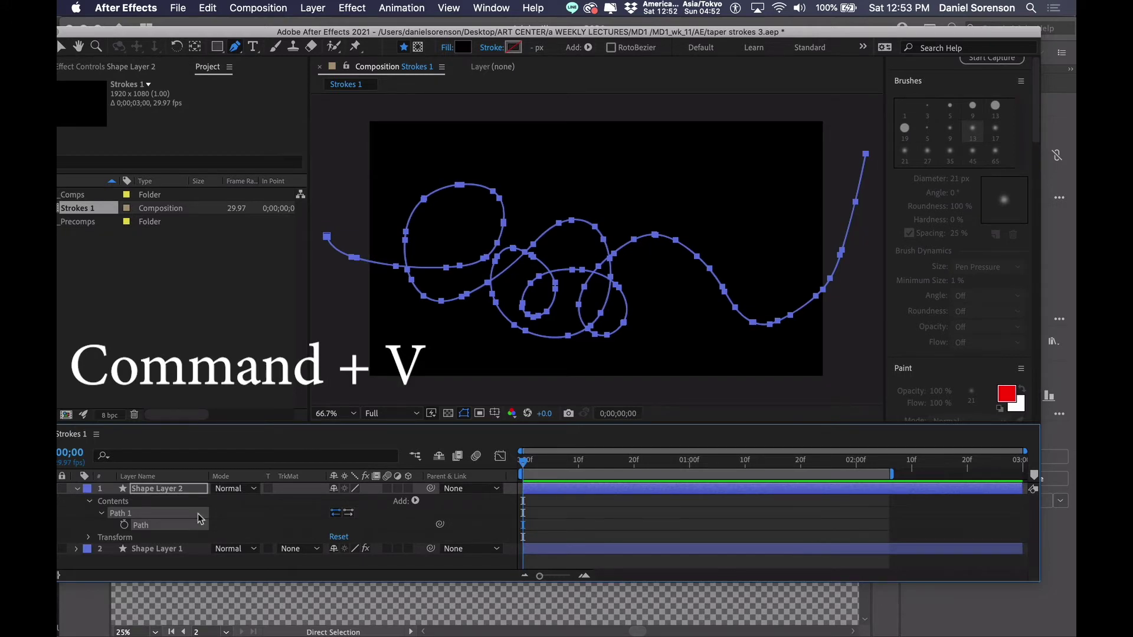
Step: Add Stroke 1 to the shape layer and give it the magenta colour D306ED
left_click(415, 500)
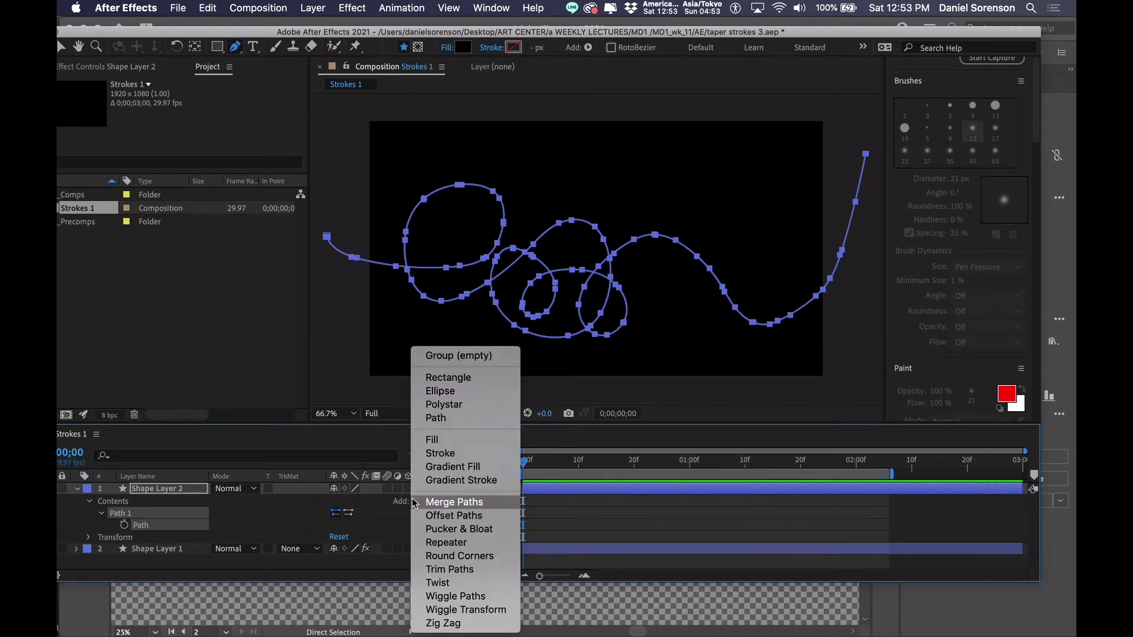
left_click(440, 453)
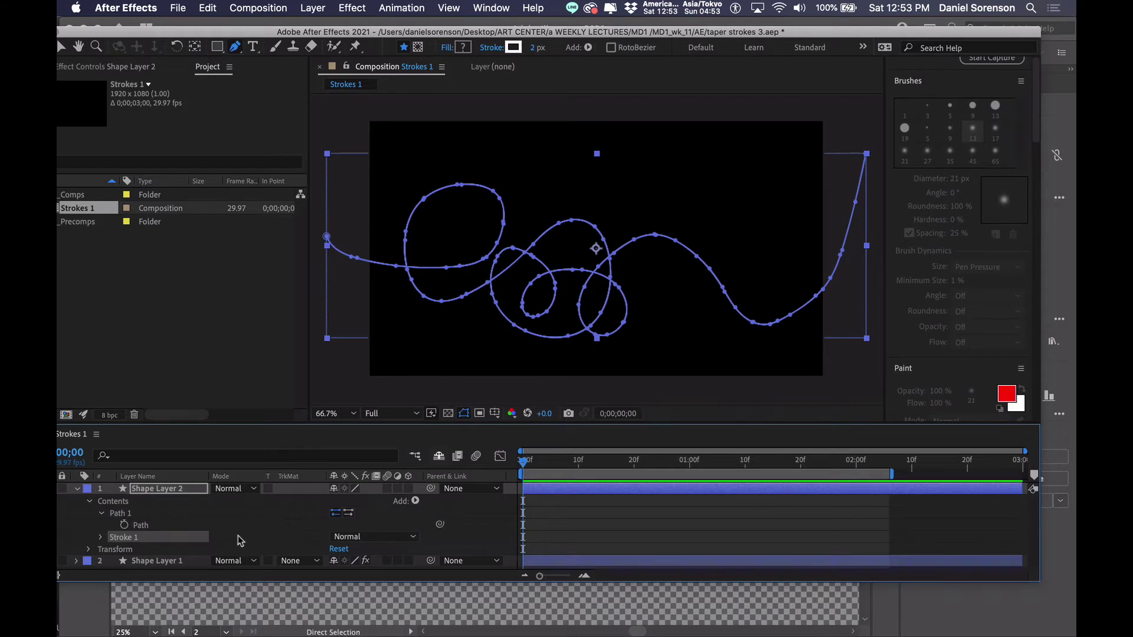
left_click(100, 537)
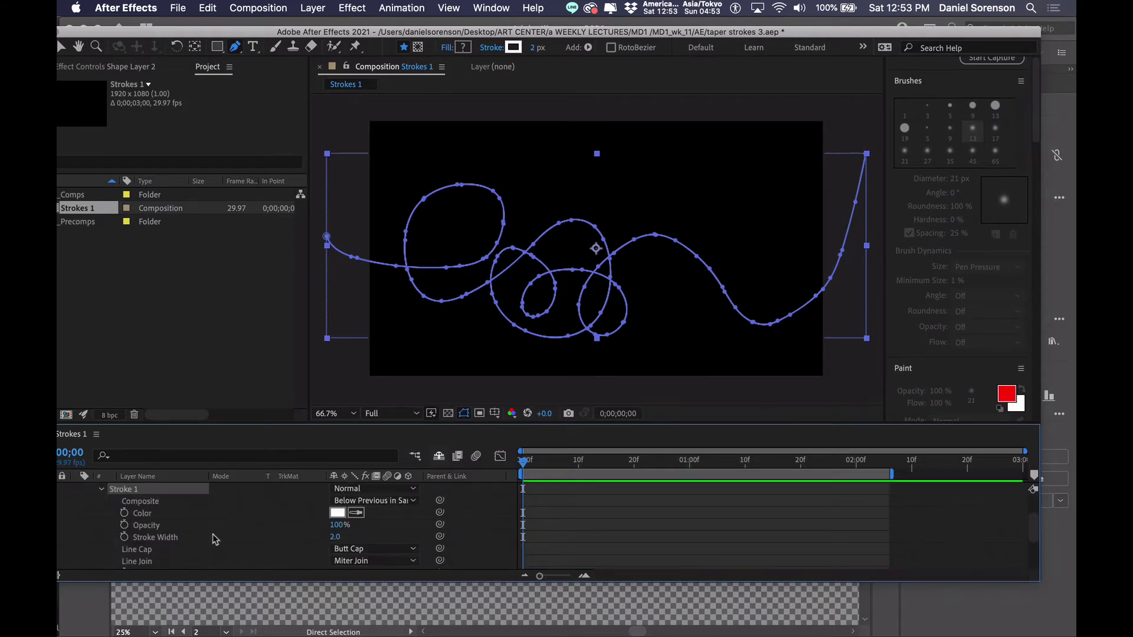
left_click(340, 516)
left_click(636, 312)
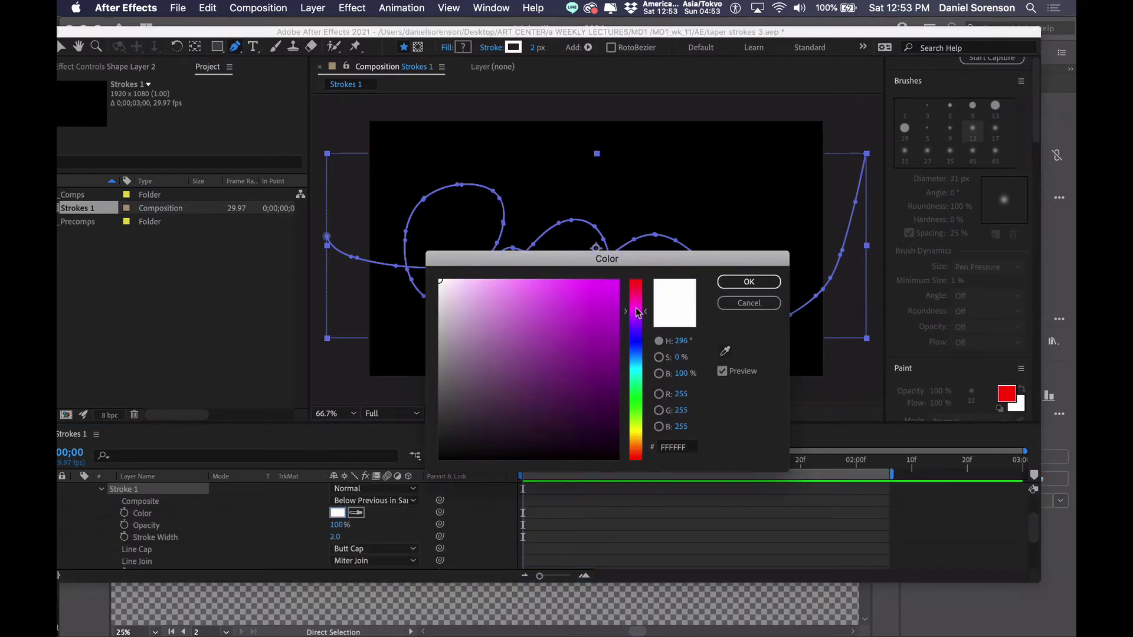
left_click(614, 291)
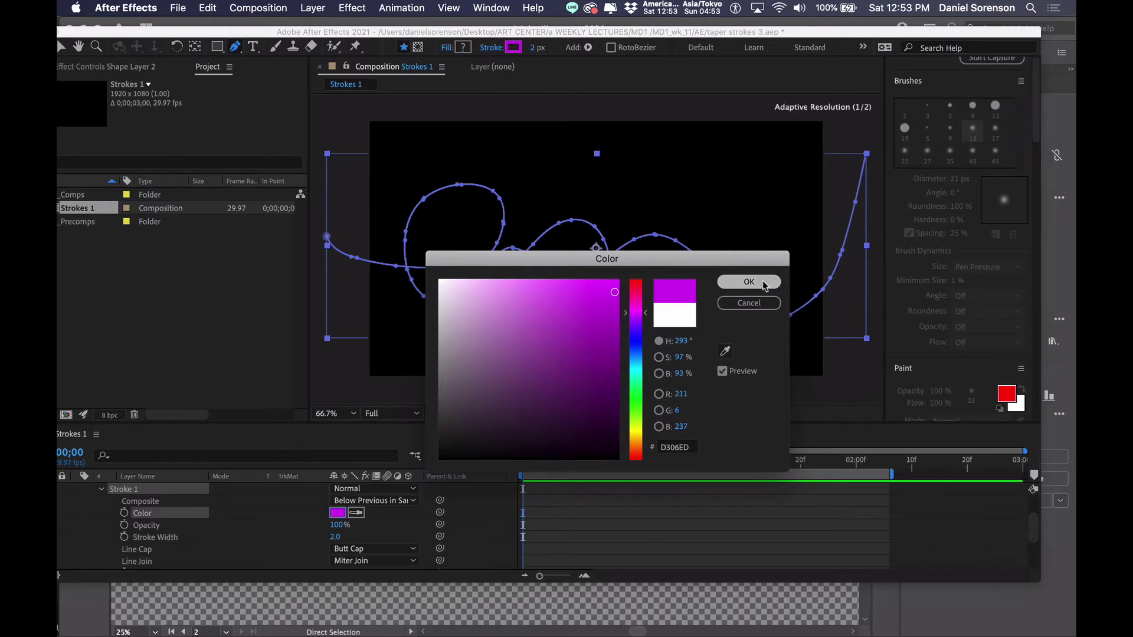
left_click(748, 281)
Step: Set the stroke width to 12 and scrub the timeline to check the magenta line
scroll(282, 532, "down", 2)
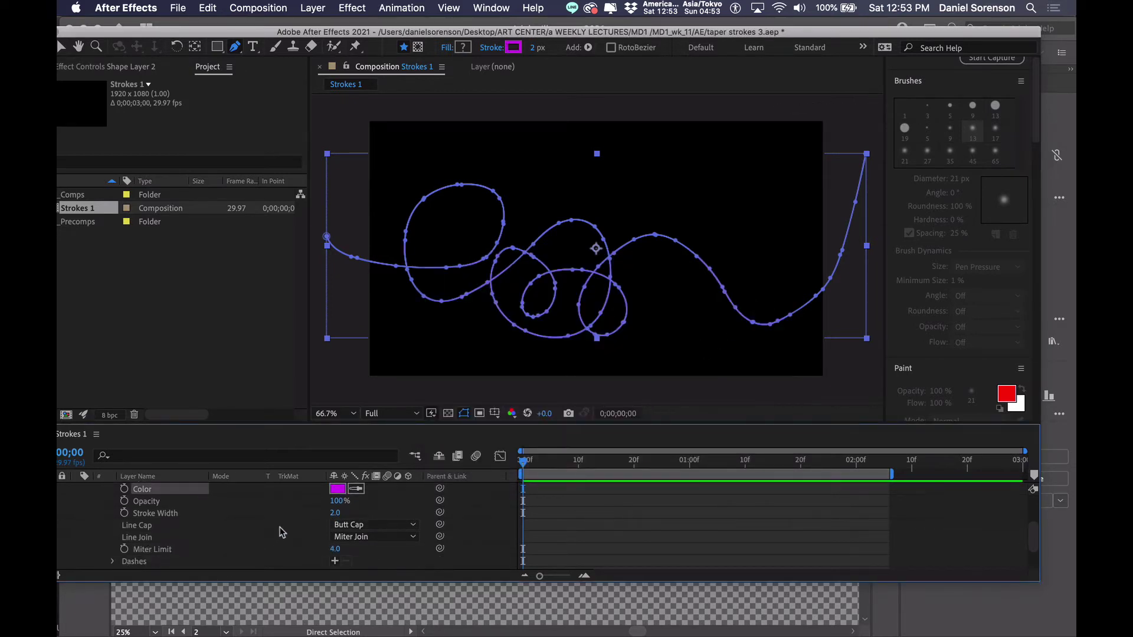
left_click_drag(335, 513, 338, 512)
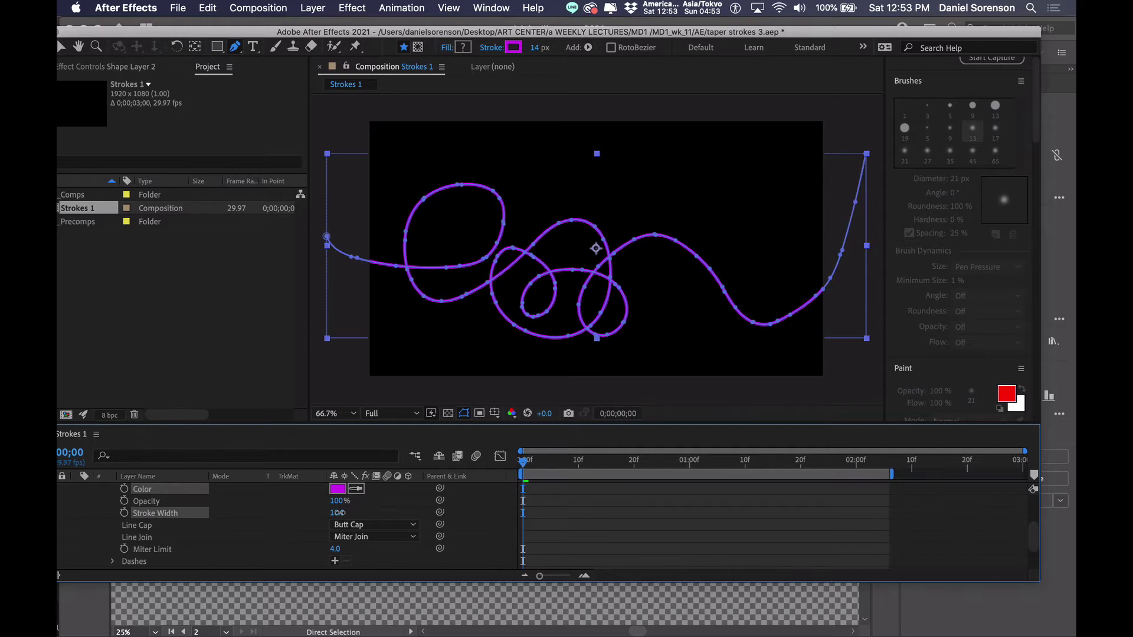
left_click(582, 525)
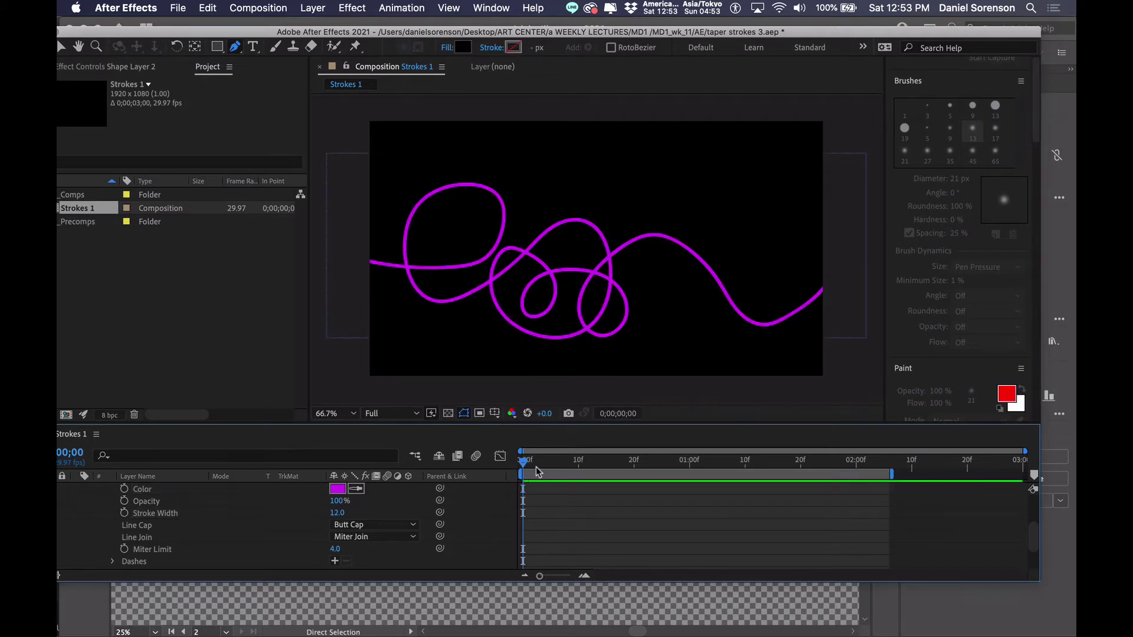
left_click(555, 463)
mouse_move(582, 470)
left_mouse_down()
mouse_move(616, 466)
mouse_move(522, 466)
left_mouse_up()
scroll(102, 508, "up", 2)
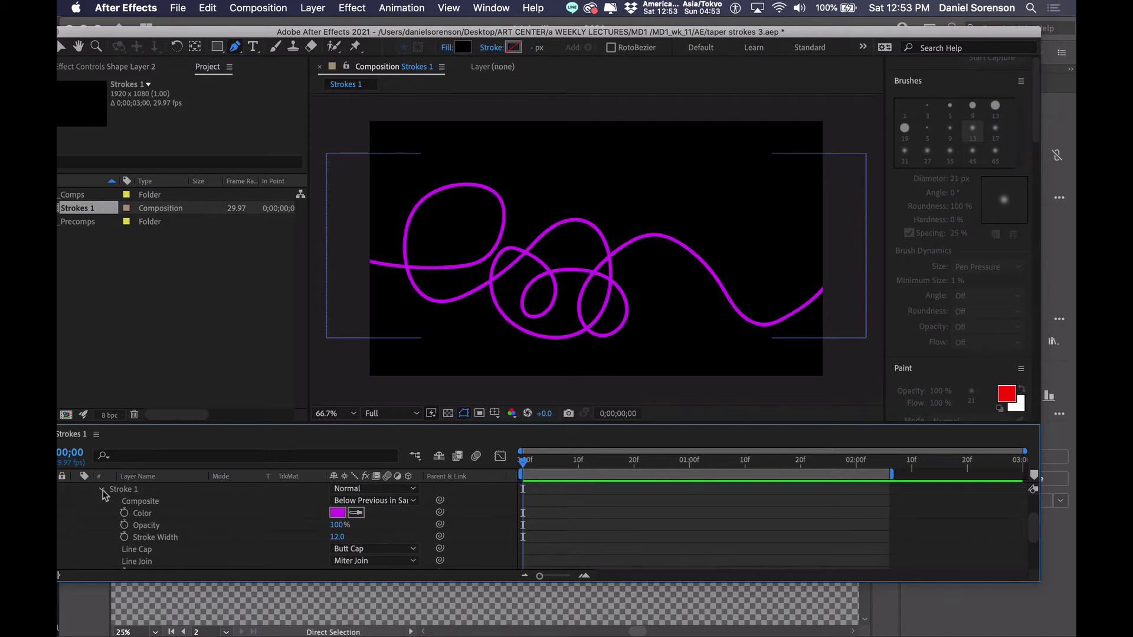
Step: Add Trim Paths 1 and keyframe its Start and End at 0 and 2 seconds
left_click(102, 489)
left_click(415, 502)
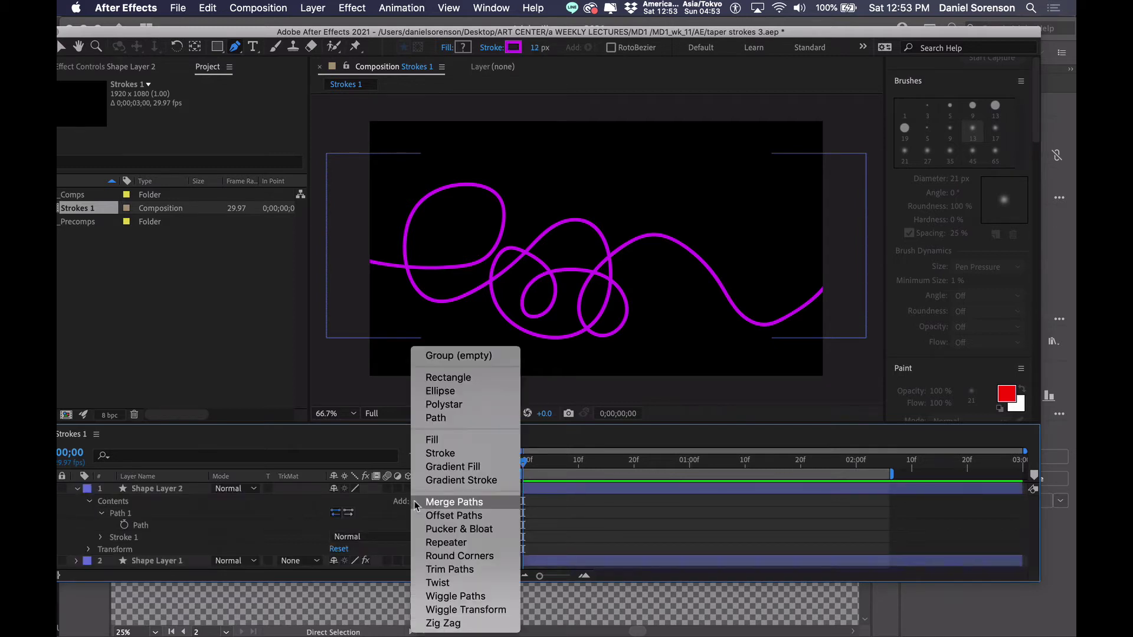
left_click(425, 569)
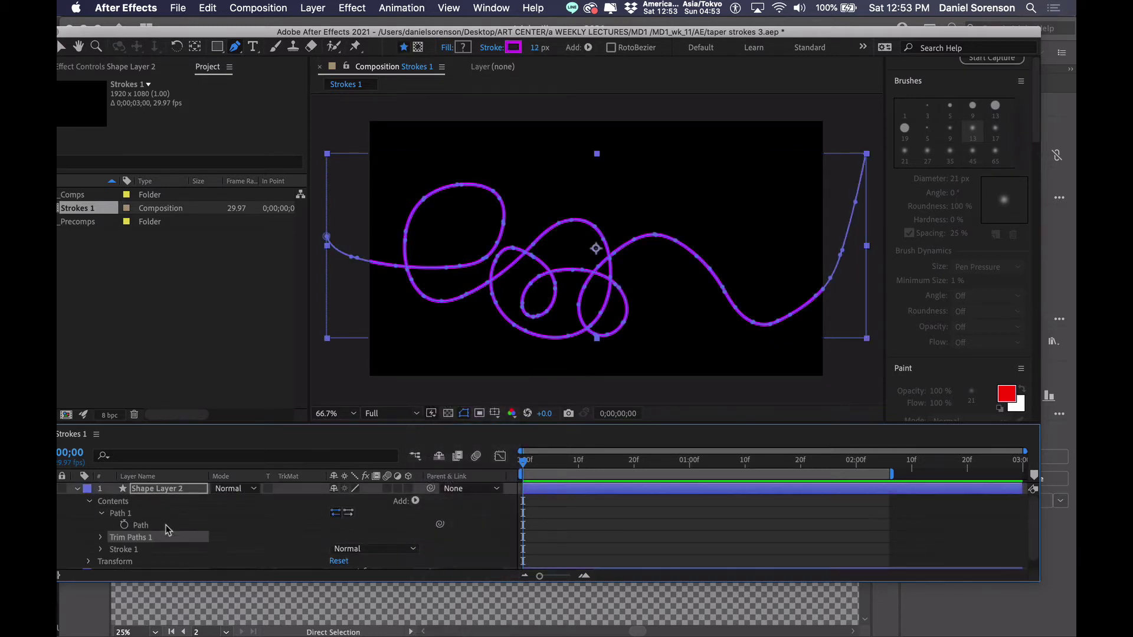
left_click(100, 538)
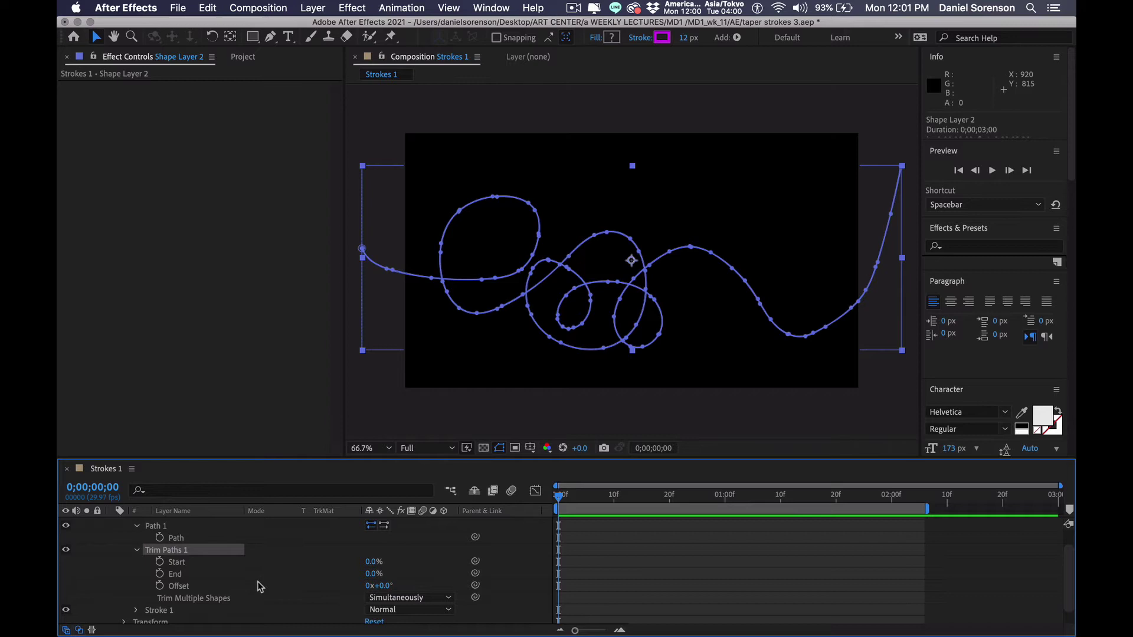
left_click(160, 562)
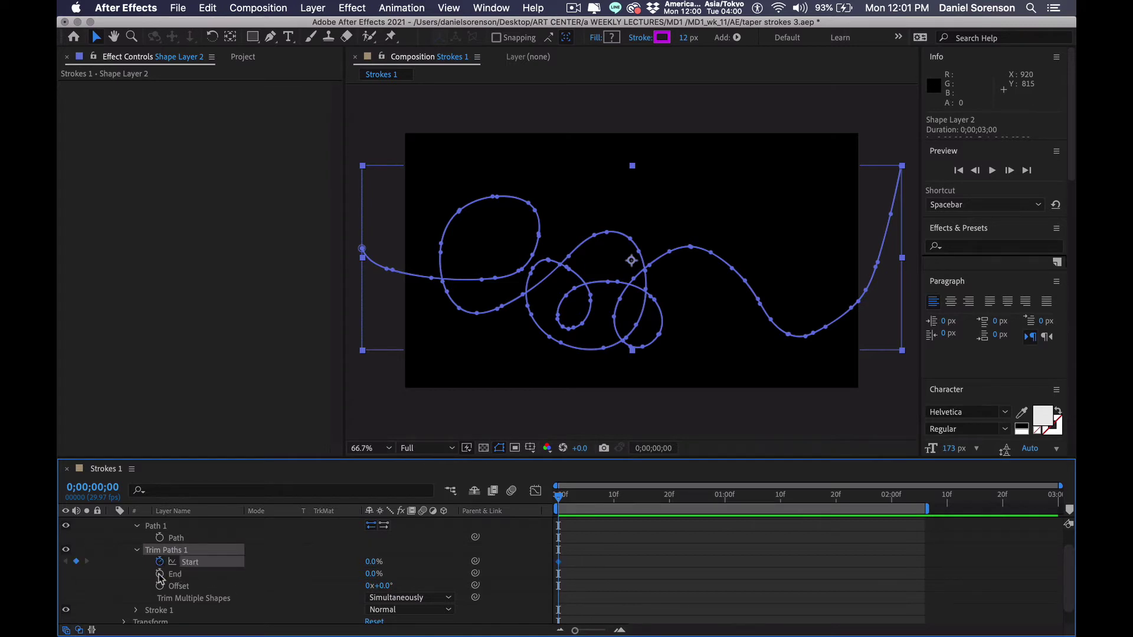
left_click(159, 574)
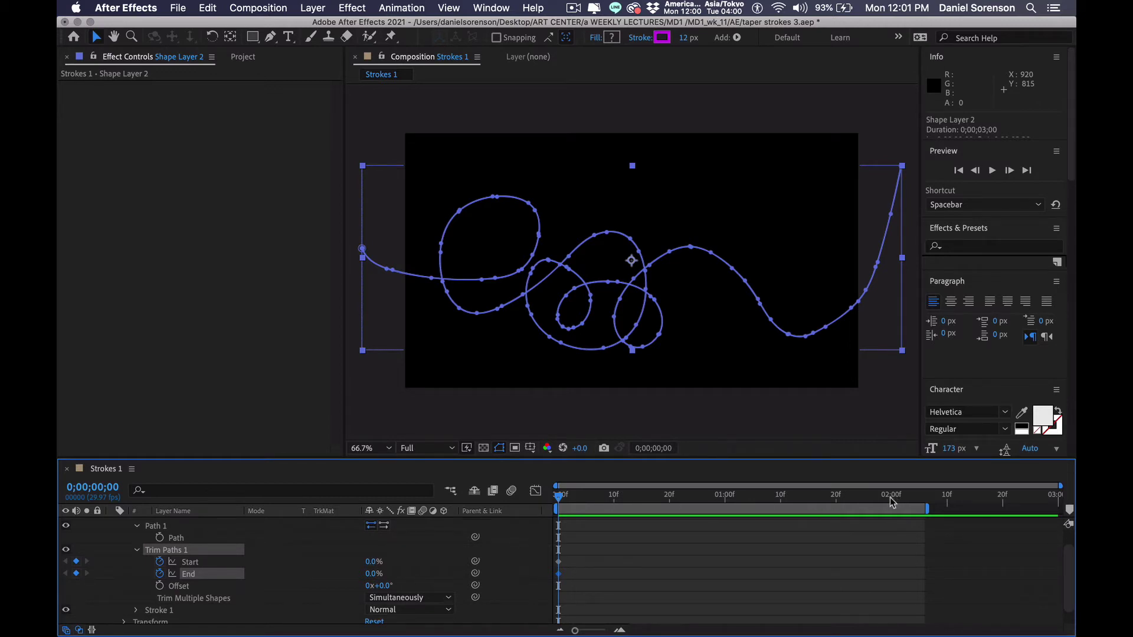
left_click(891, 498)
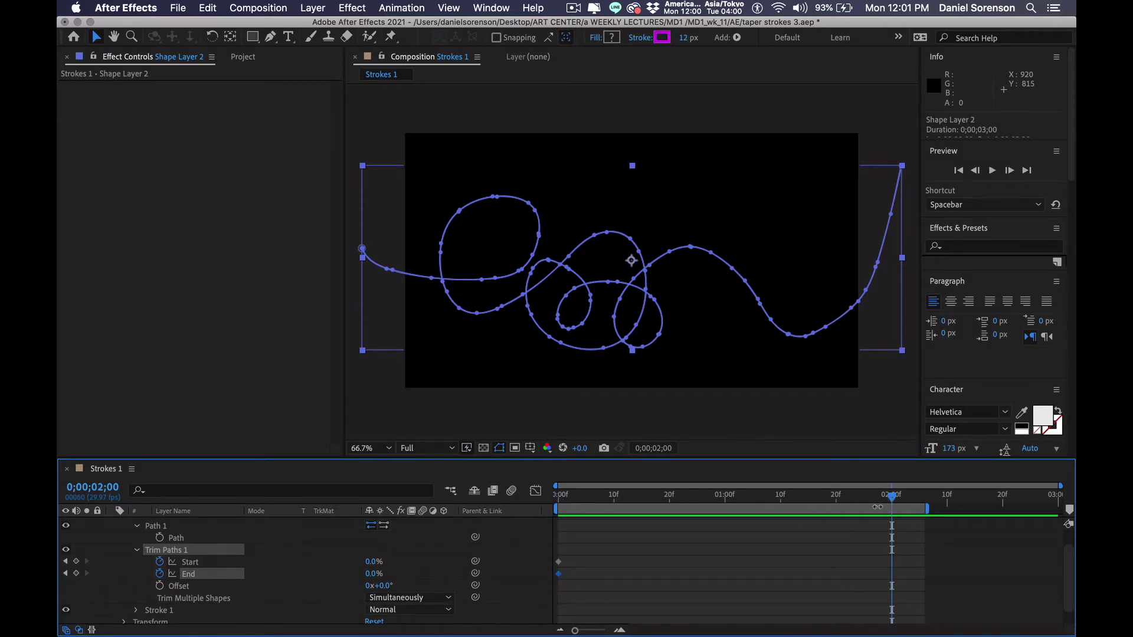
left_click(373, 562)
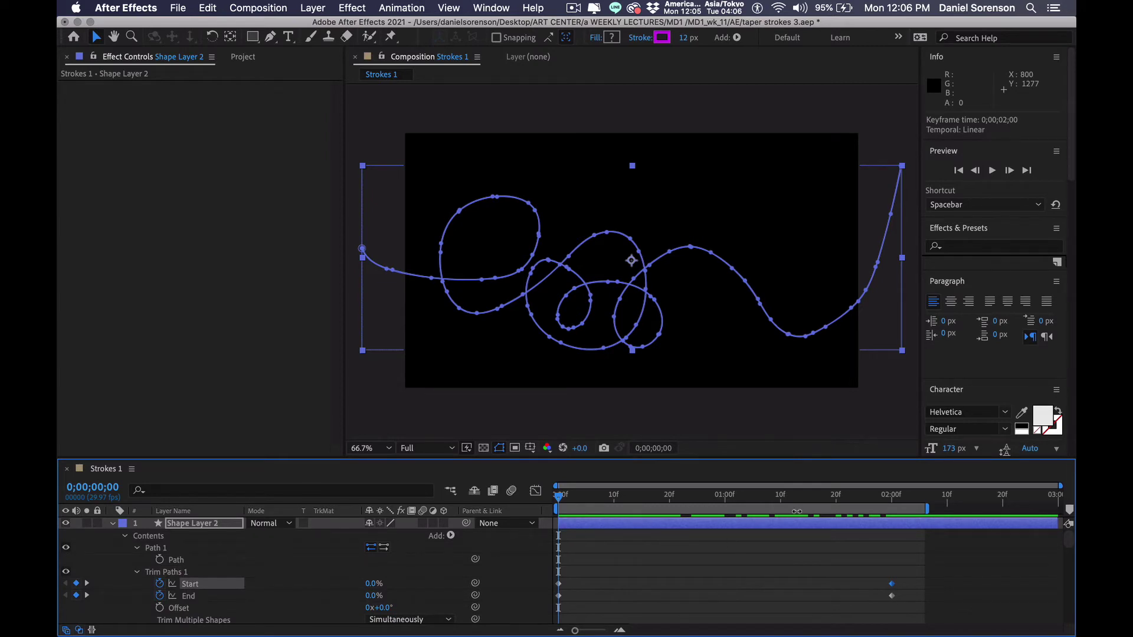
Step: Move the second Trim Paths Start keyframe back to about 1:20 and preview the travelling segment
left_click(892, 502)
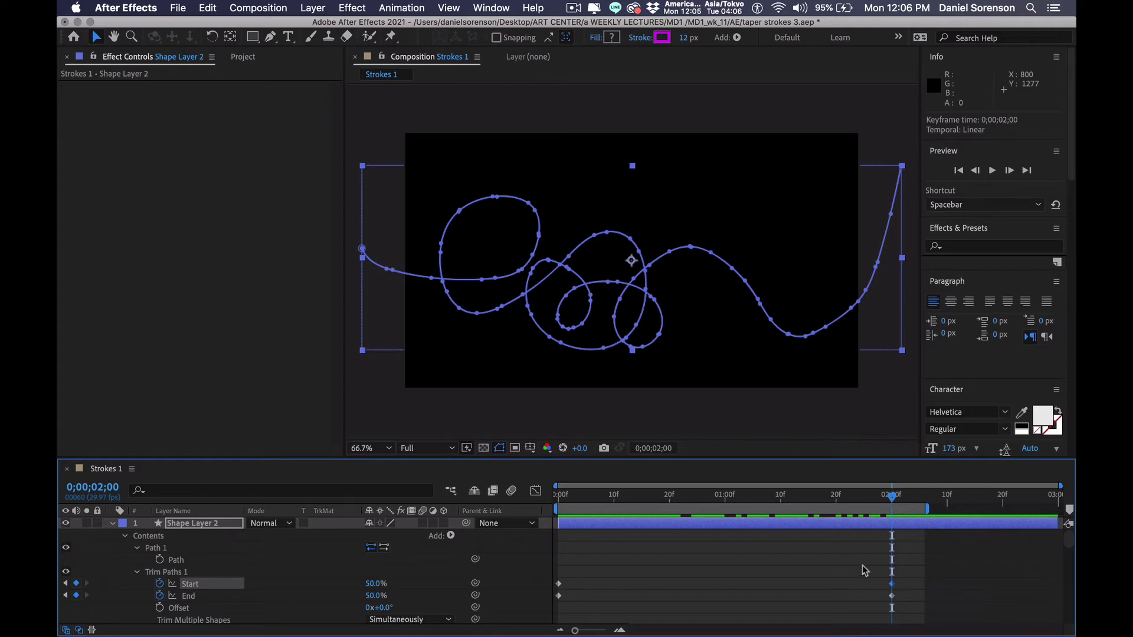
left_click(836, 502)
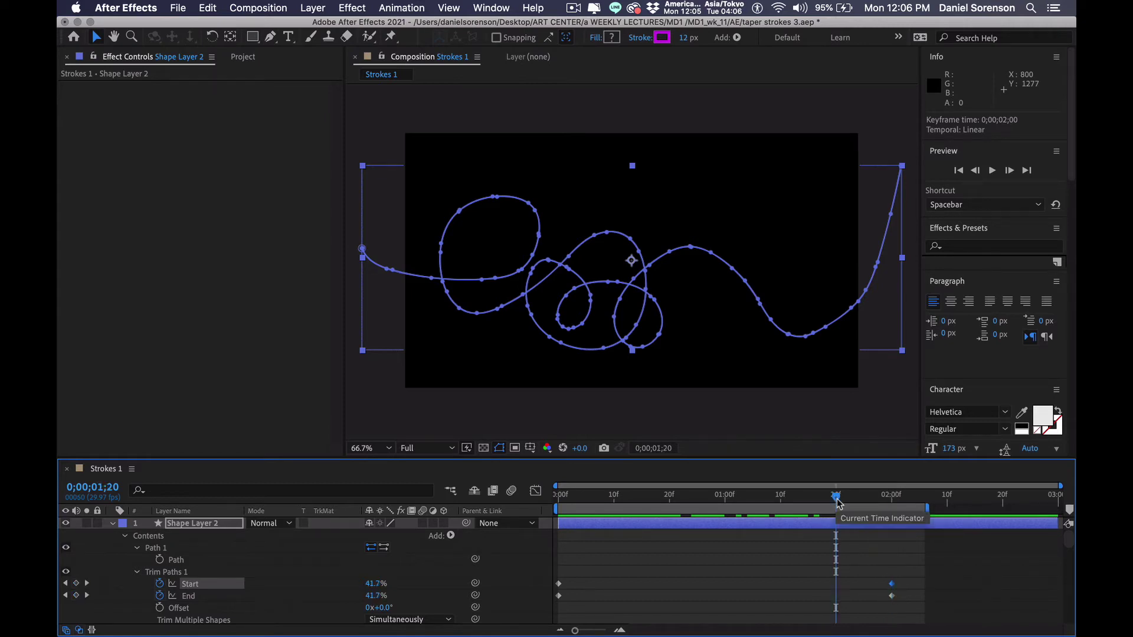
left_click_drag(892, 584, 835, 587)
left_click_drag(562, 495, 603, 495)
left_click(640, 557)
key("space")
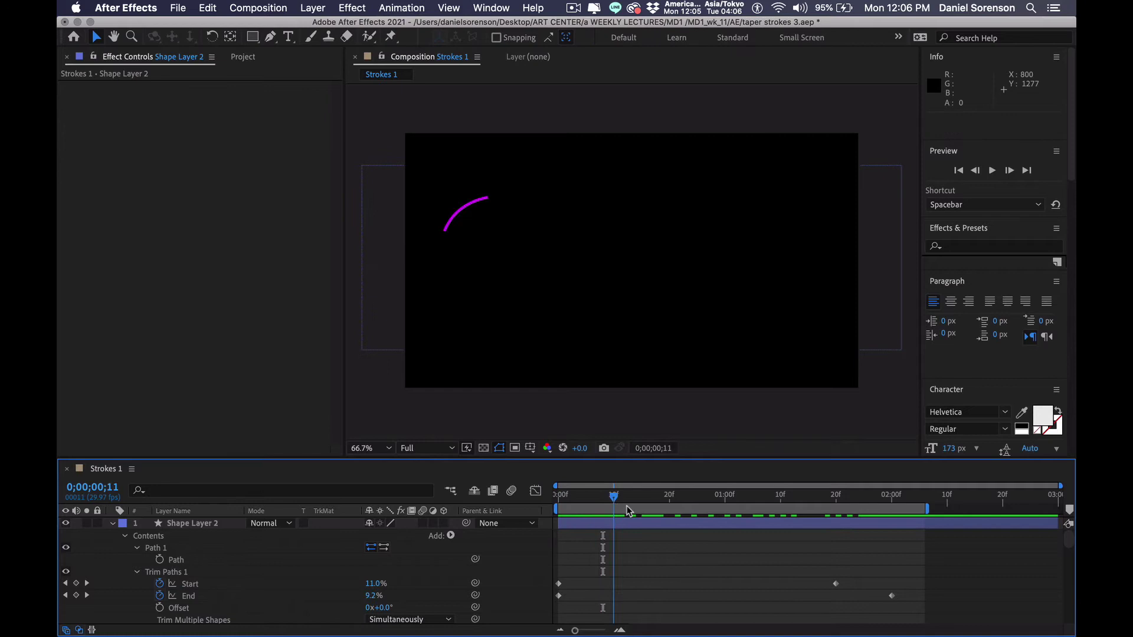
Step: Taper Stroke 1 with Start Length 85% and End Length 53%
key("Home")
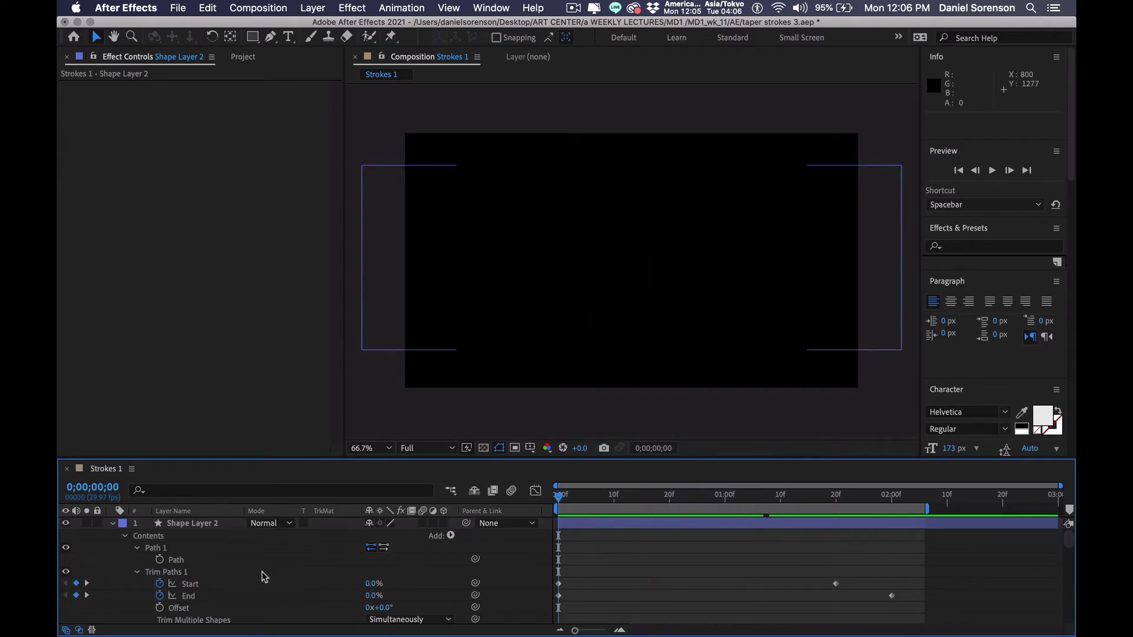
left_click(137, 572)
left_click(137, 583)
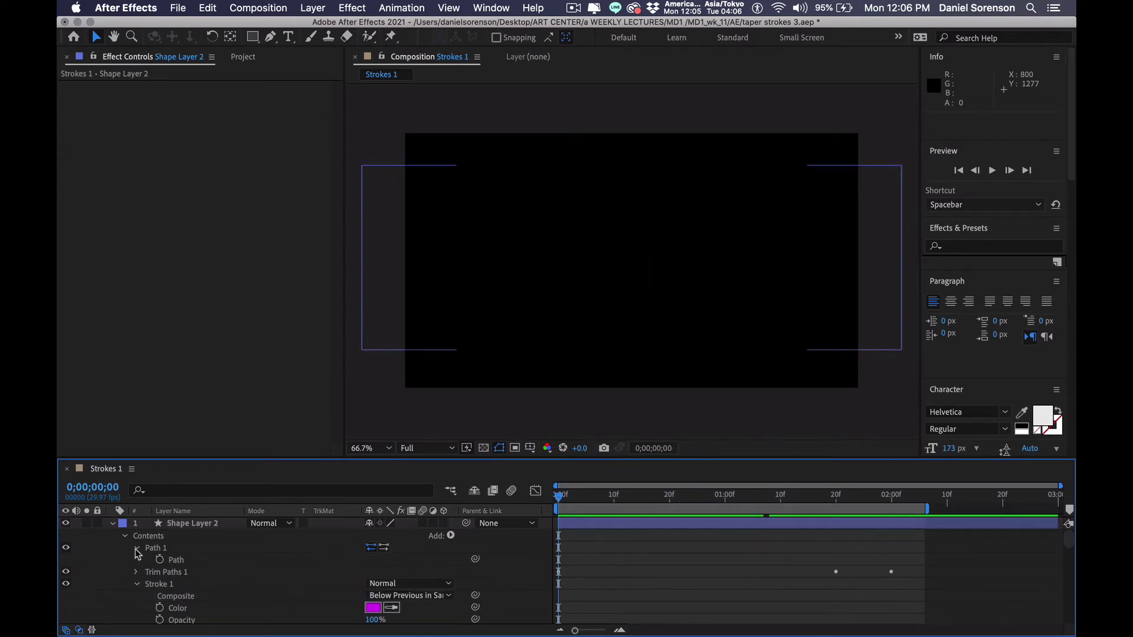
left_click(137, 548)
scroll(244, 575, "down", 1)
scroll(244, 575, "down", 5)
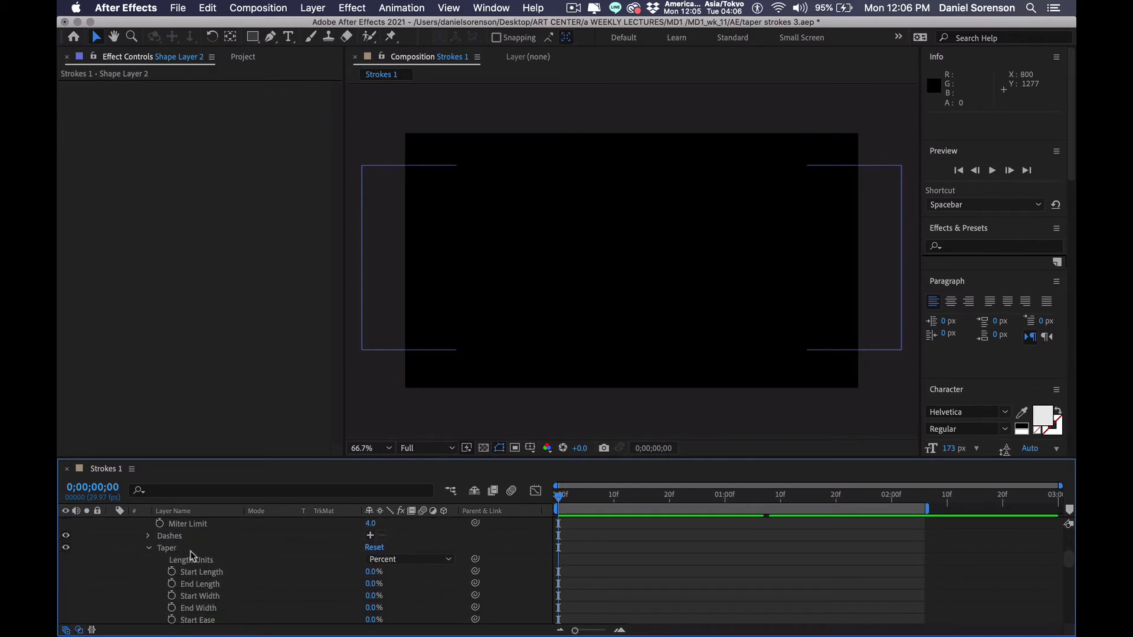
left_click(198, 571)
left_click_drag(370, 582, 367, 581)
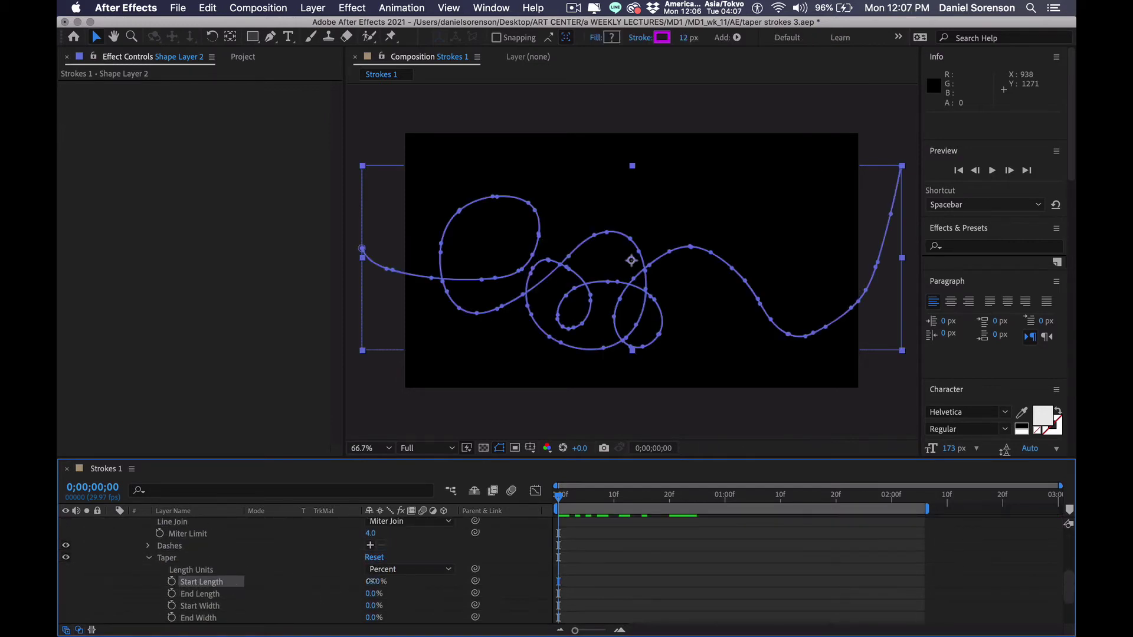
left_click(367, 581)
left_click(370, 593)
left_click(595, 598)
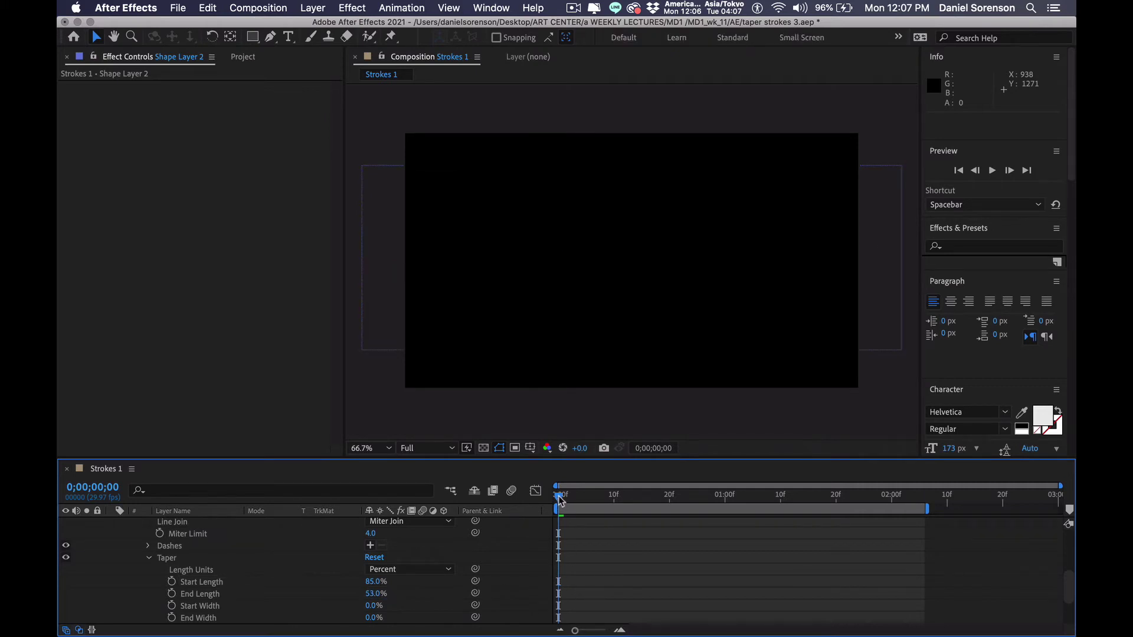
mouse_move(560, 500)
left_mouse_down()
mouse_move(823, 528)
mouse_move(558, 564)
mouse_move(619, 562)
left_mouse_up()
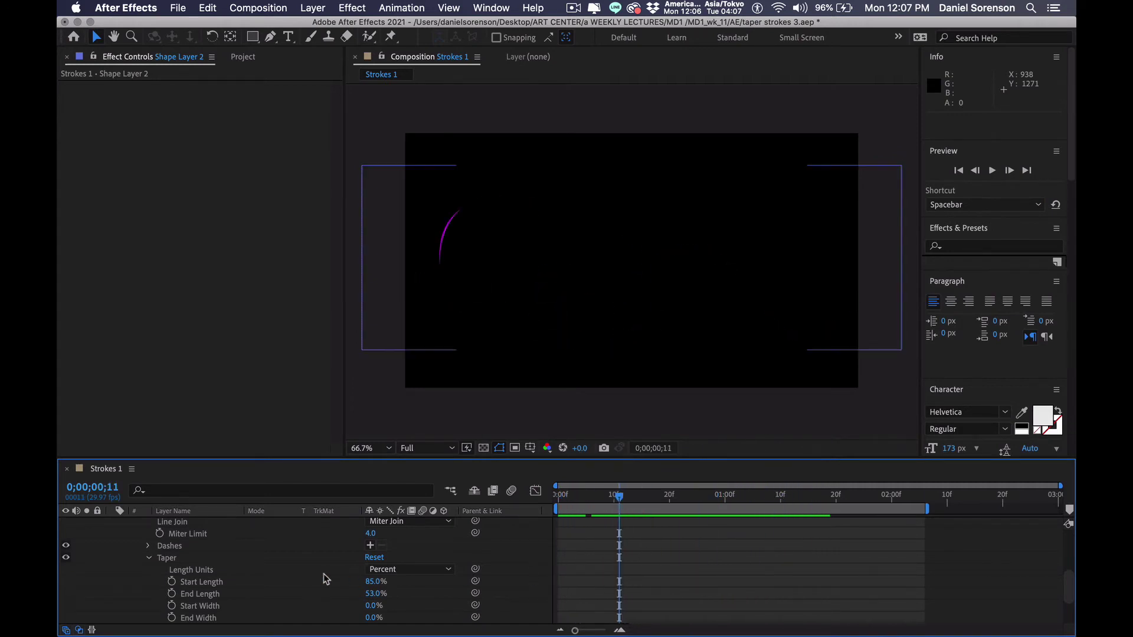
Step: Increase the Stroke Width to 24 and scrub to check the thicker tapered stroke
scroll(295, 570, "up", 4)
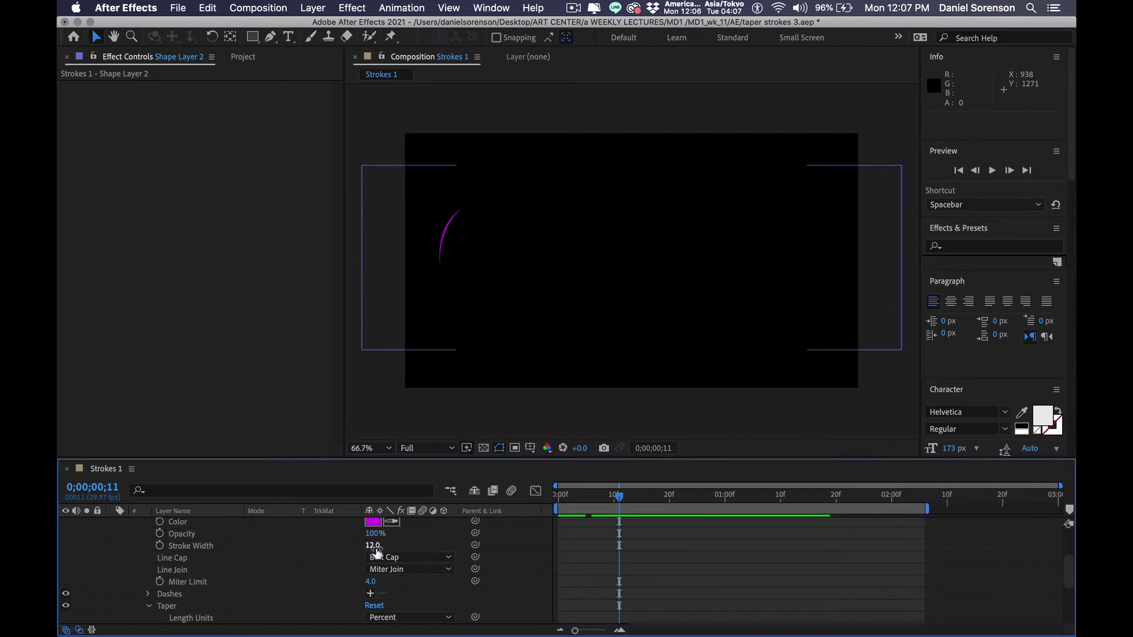
left_click_drag(373, 545, 387, 546)
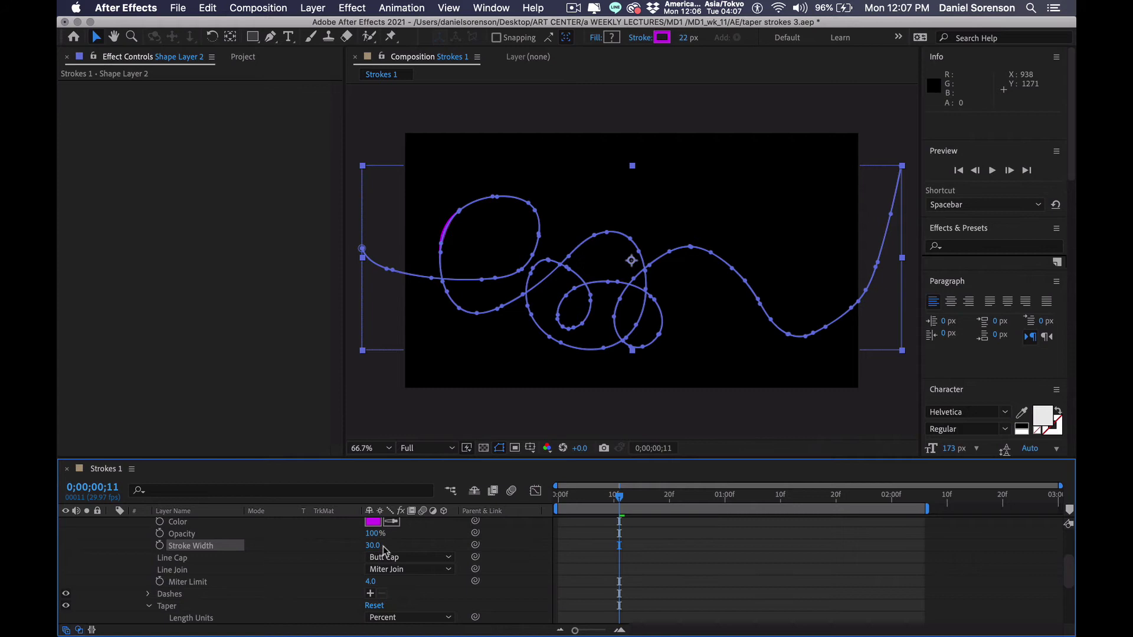
left_click(372, 545)
type("10")
left_click(664, 582)
left_click_drag(589, 499, 769, 529)
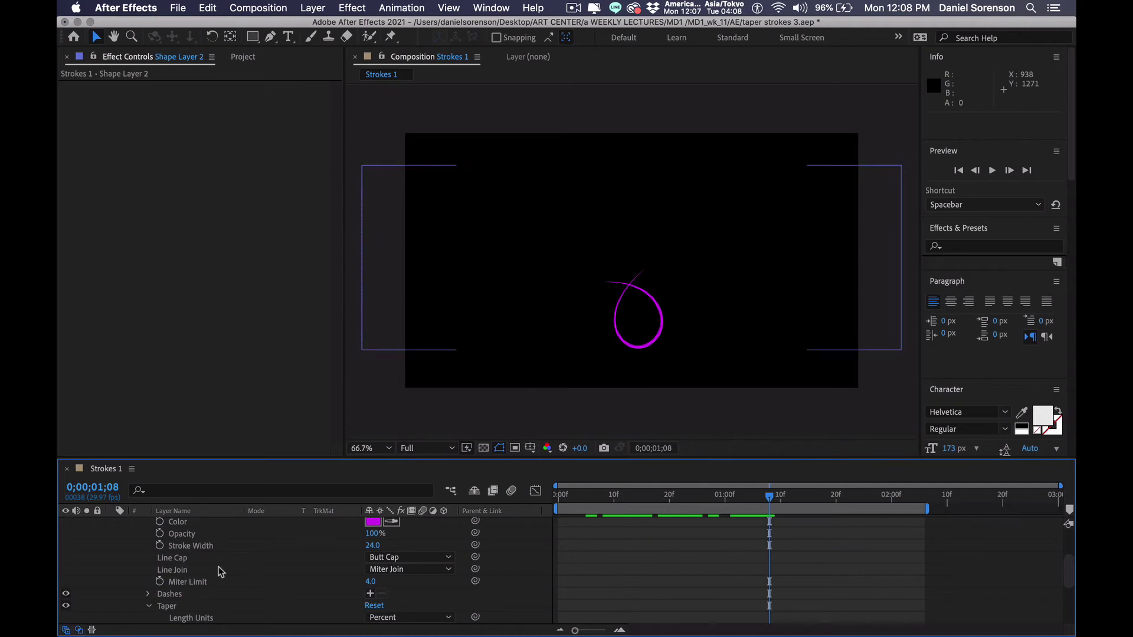
left_click(149, 606)
Step: Apply Stylize > Glow to Shape Layer 2, starting at threshold 60%, radius 10, intensity 1
left_click(353, 8)
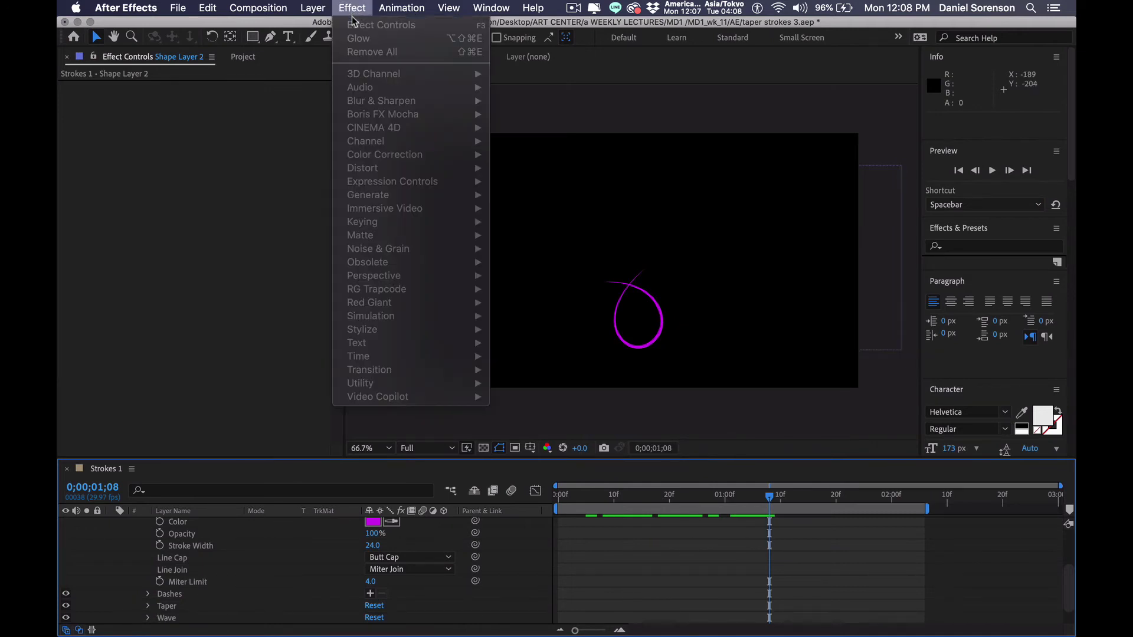
mouse_move(374, 331)
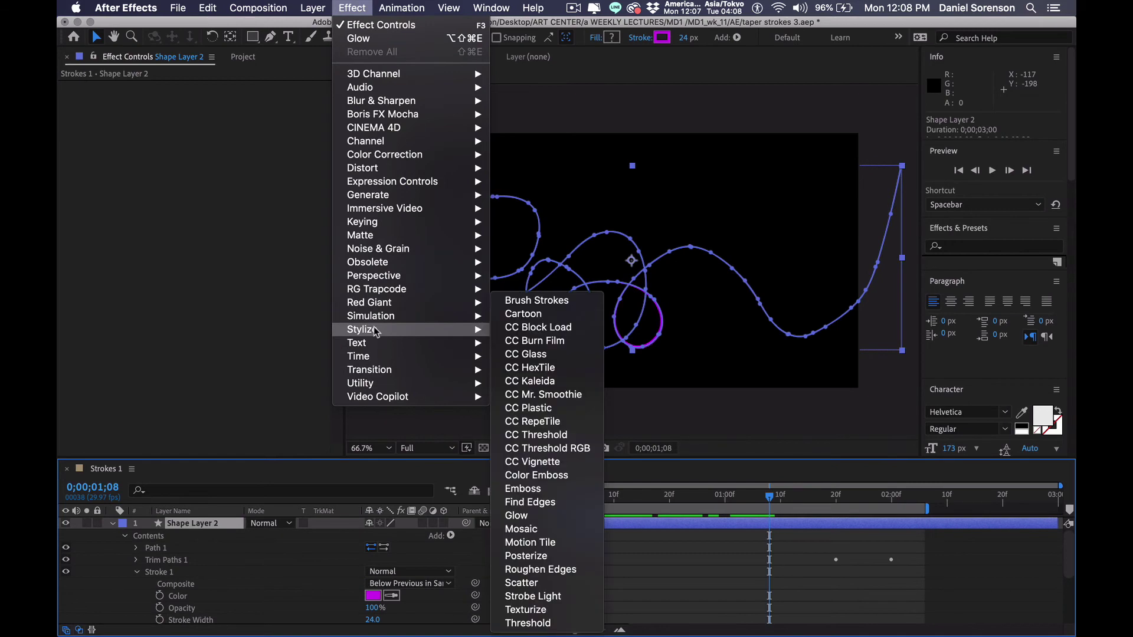
left_click(530, 517)
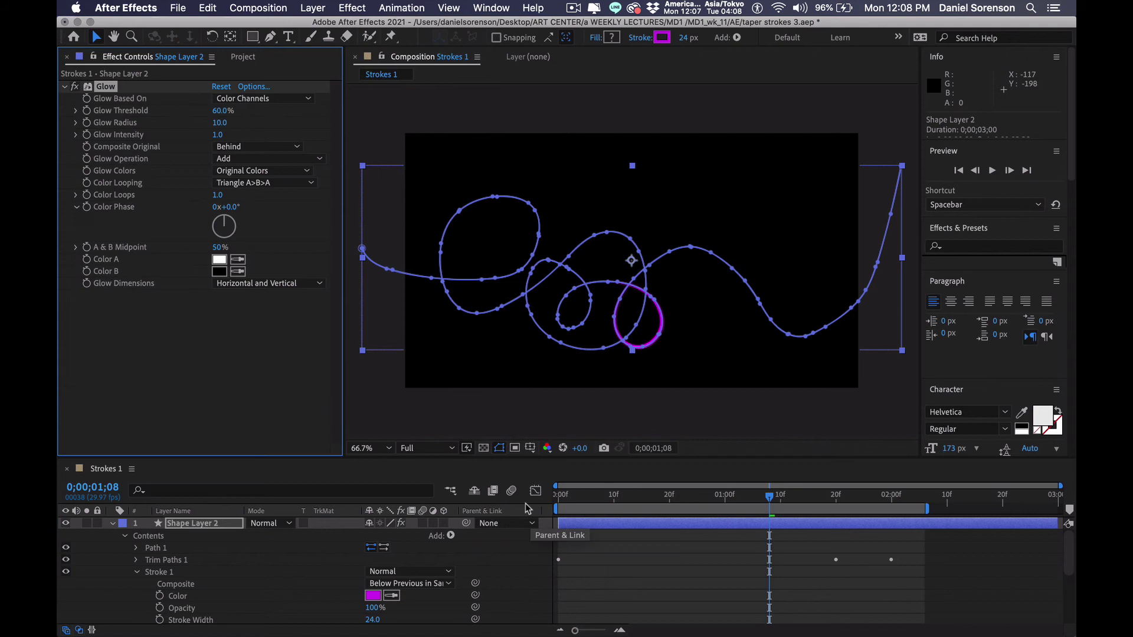
Step: Set the Glow's Color A to a saturated purple
left_click(219, 260)
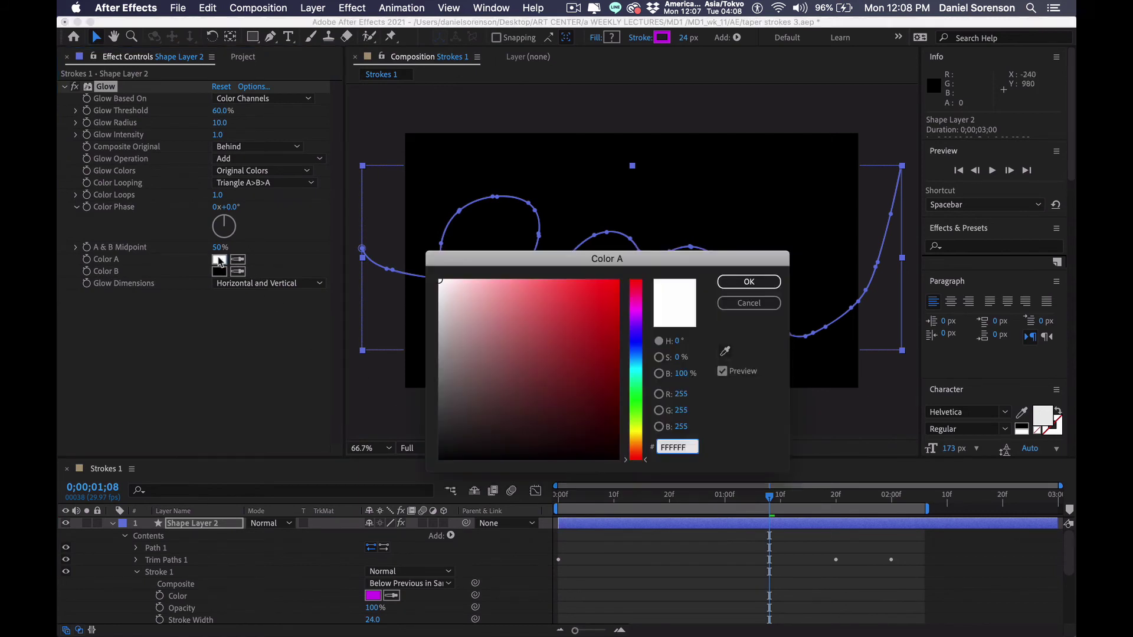
left_click(637, 323)
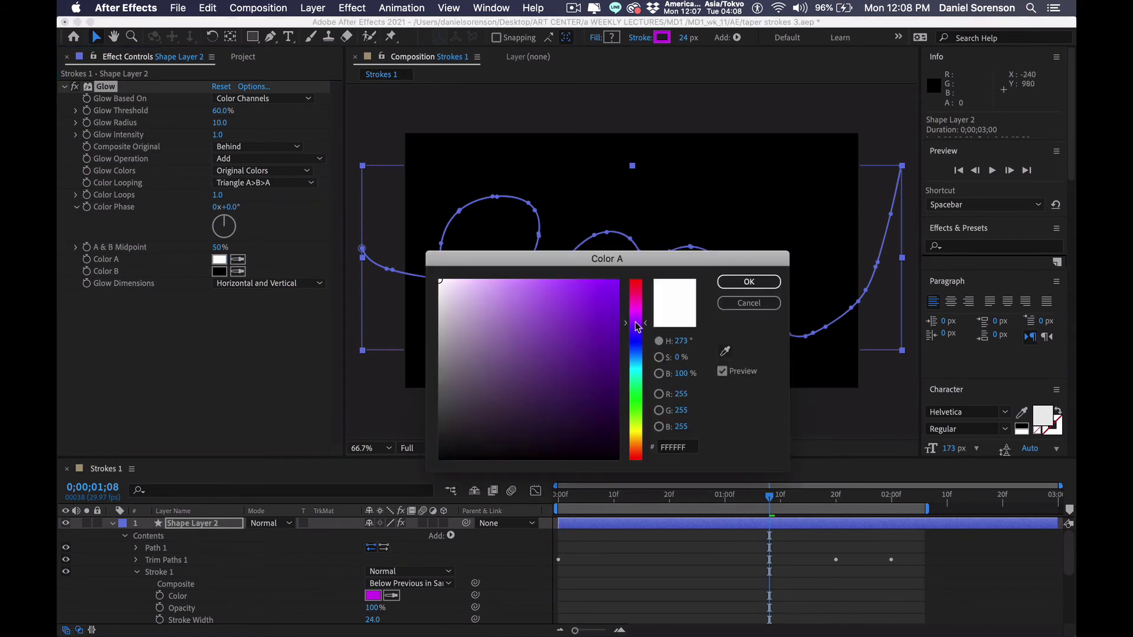
left_click_drag(607, 290, 611, 289)
left_click(748, 282)
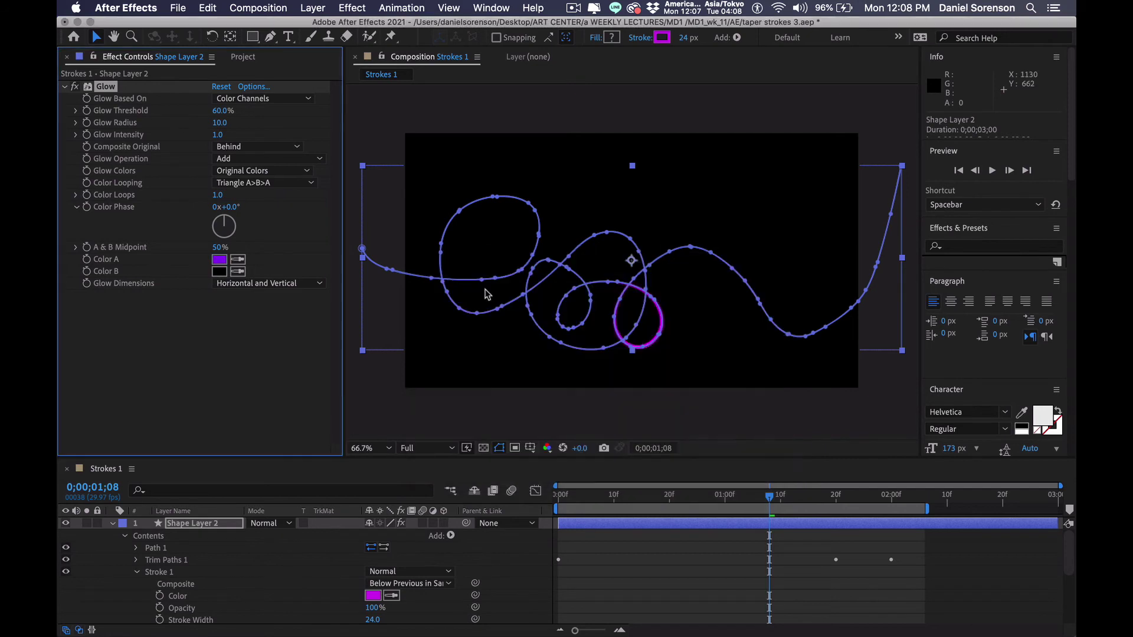
Step: Set the Glow's Color B to bright magenta CD06F5
left_click(220, 272)
left_click(635, 314)
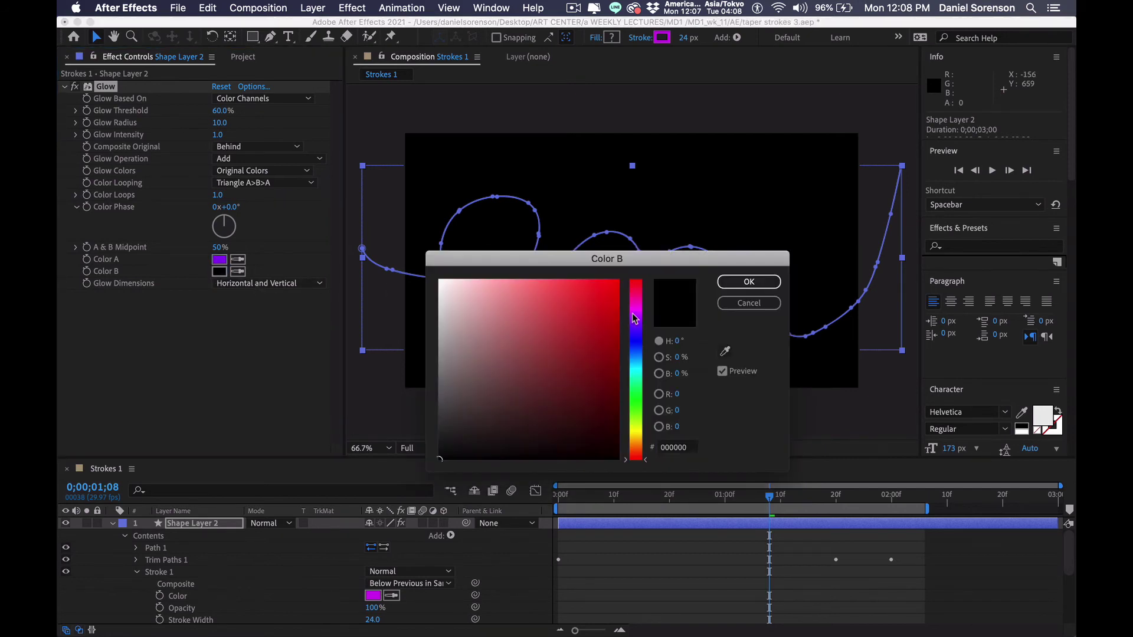
left_click_drag(605, 284, 614, 287)
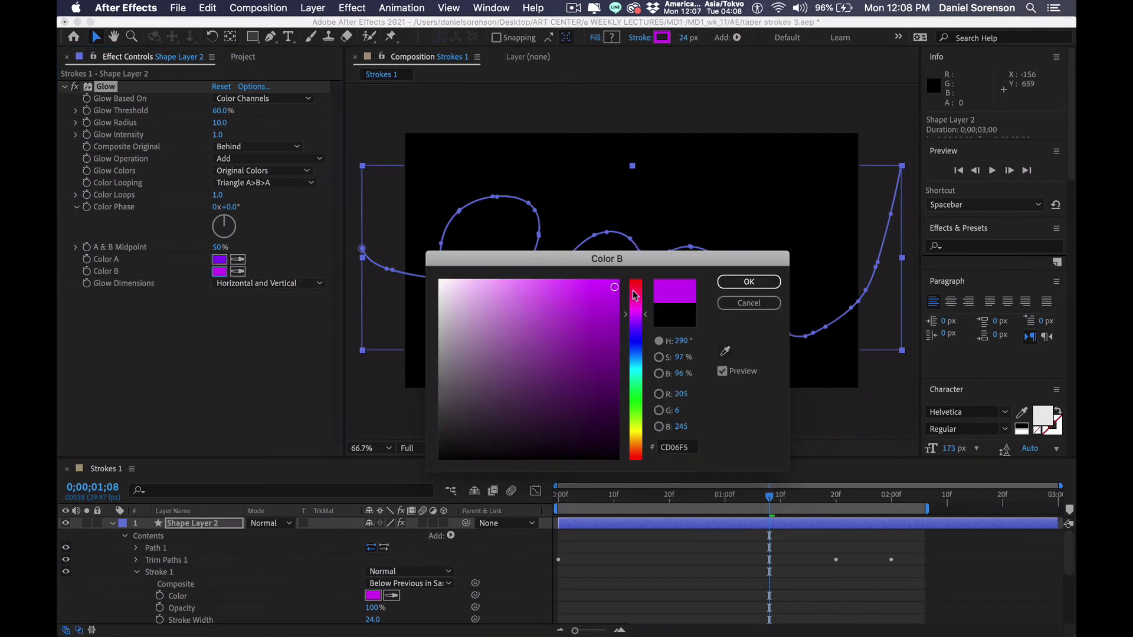
left_click(747, 283)
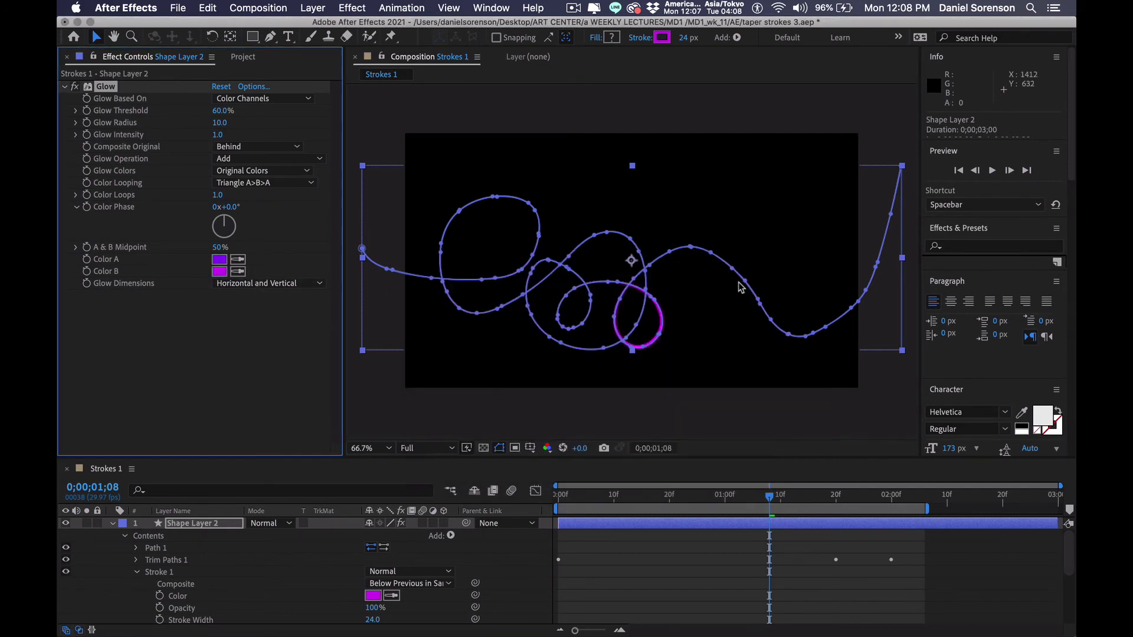
Step: Change Color A to the deeper purple 6F04C5
left_click(219, 262)
left_click(610, 321)
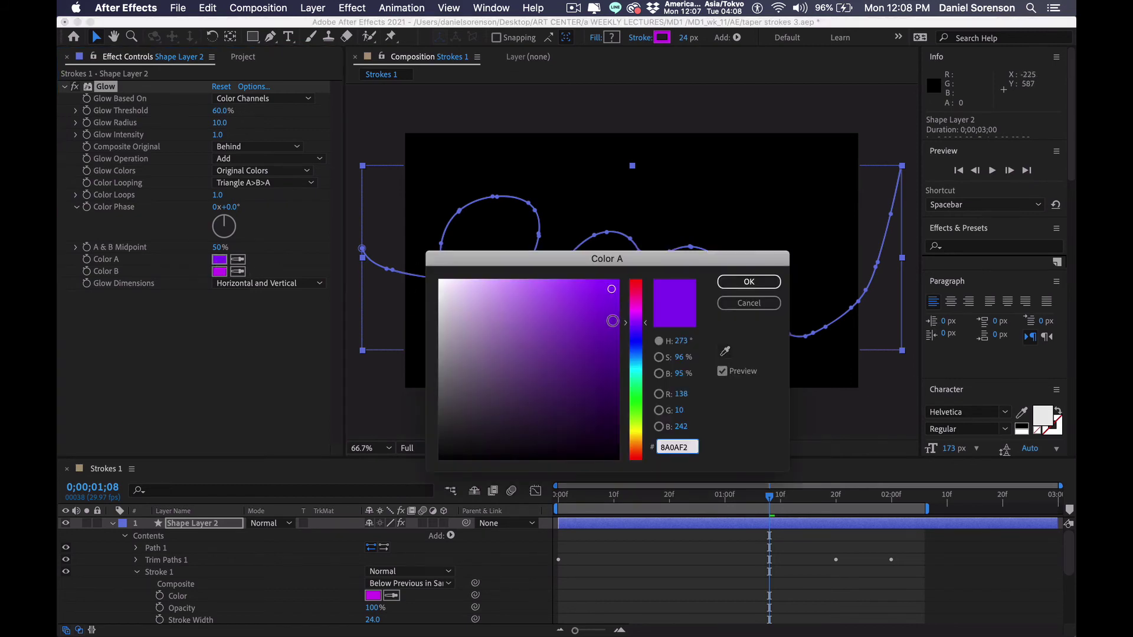
left_click(748, 284)
left_click_drag(631, 508, 696, 508)
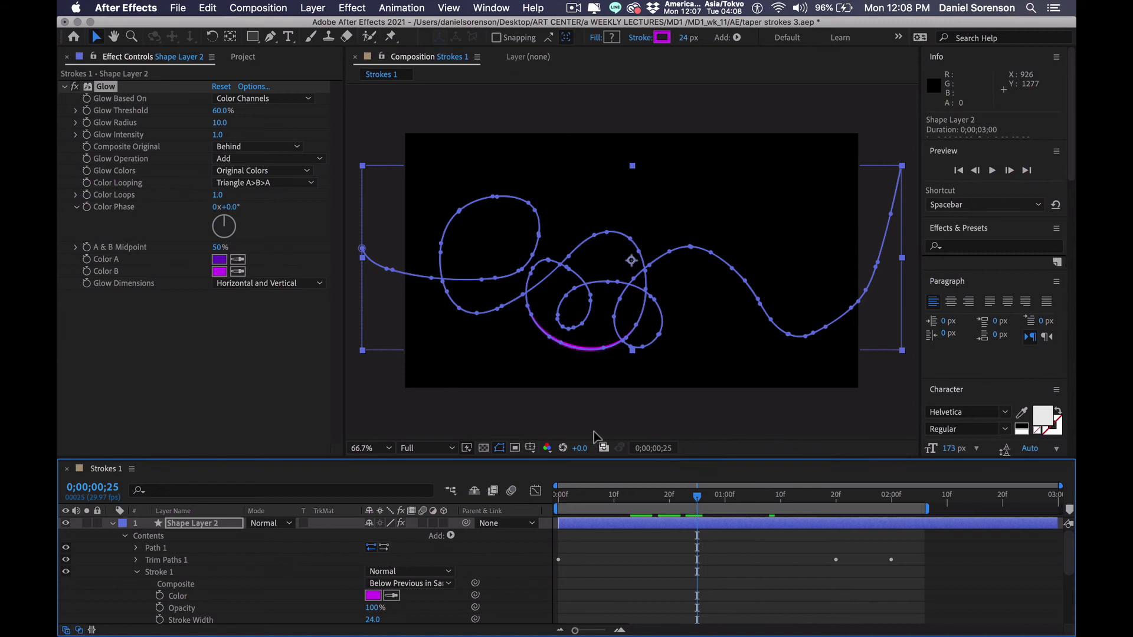
Step: Set the Glow to On Top with A & B Colors, threshold 0%, radius 45 and intensity 3.5
left_click(246, 149)
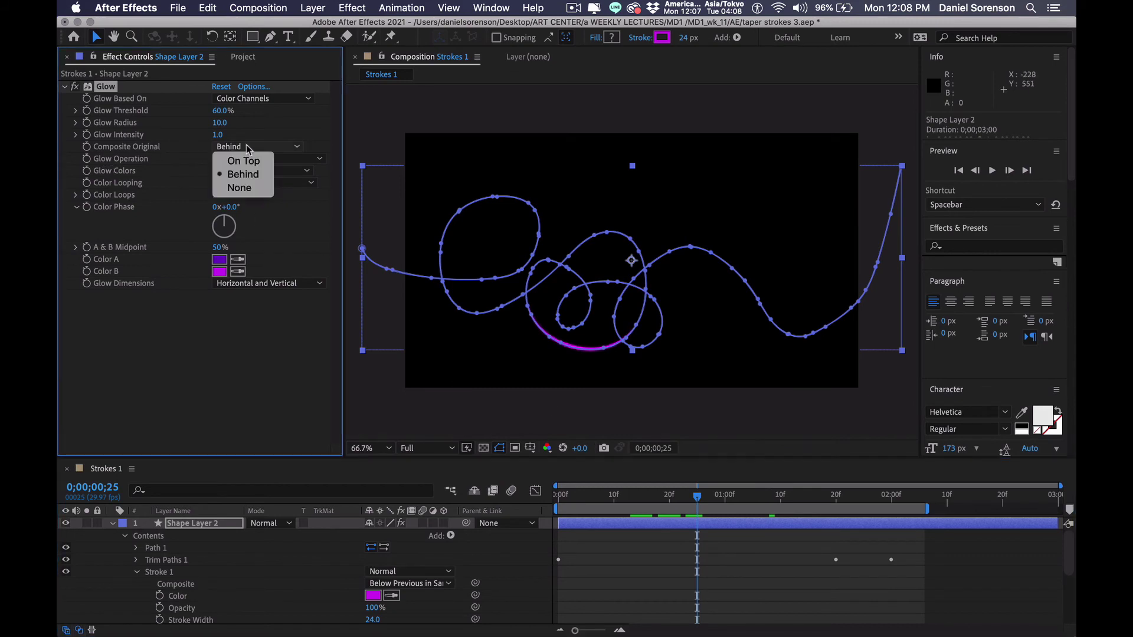
left_click(247, 162)
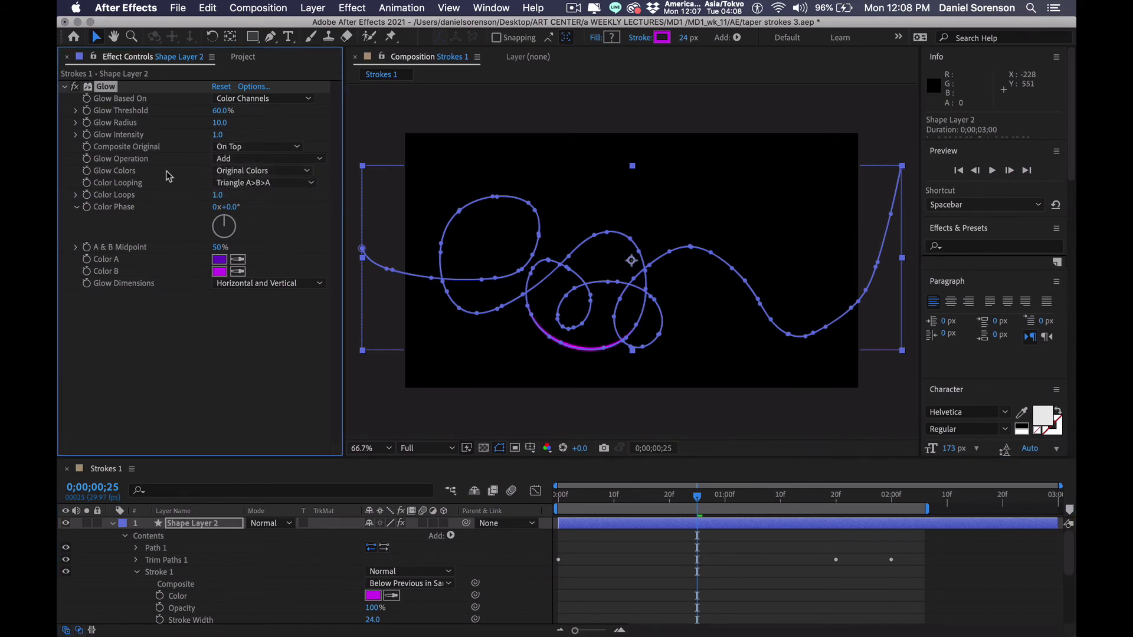
left_click(247, 171)
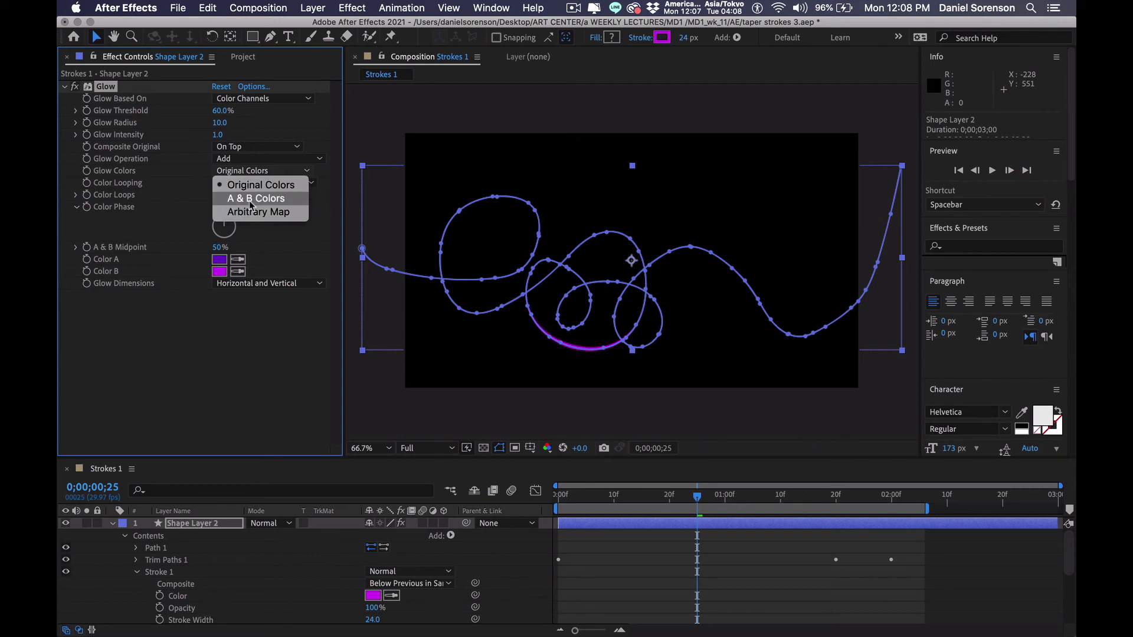
left_click(247, 254)
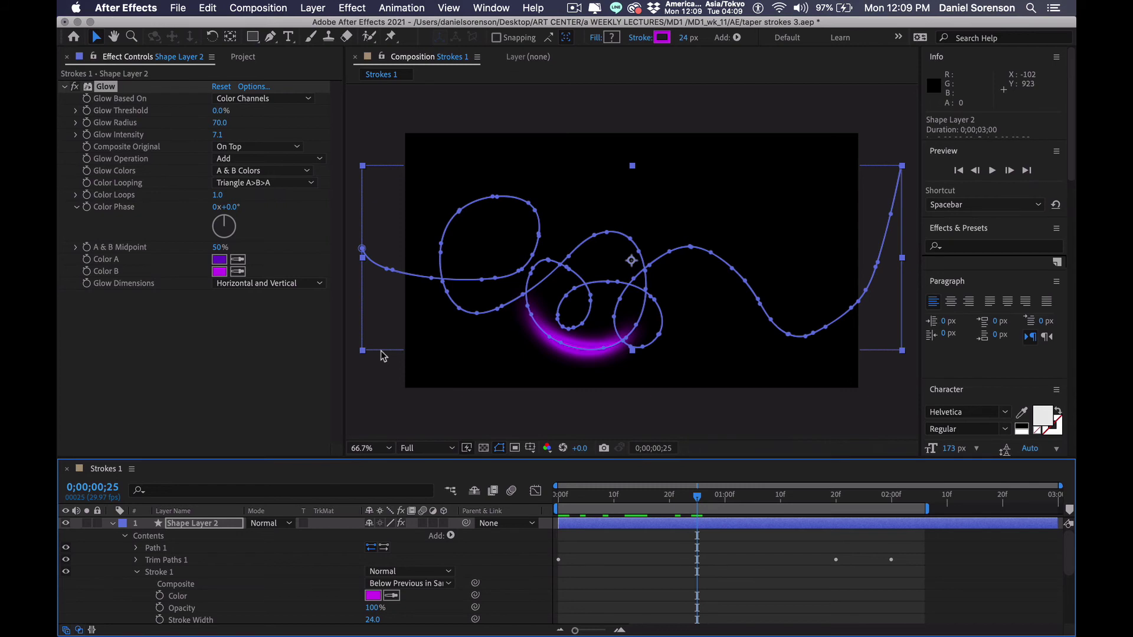
left_click_drag(219, 122, 197, 121)
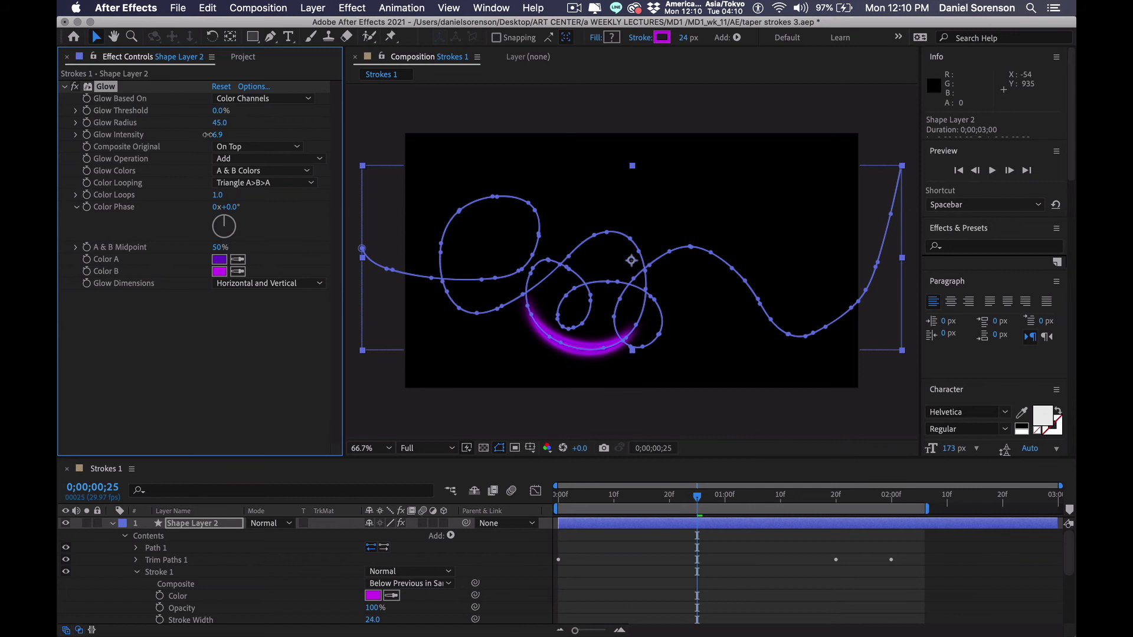
left_click_drag(207, 135, 195, 135)
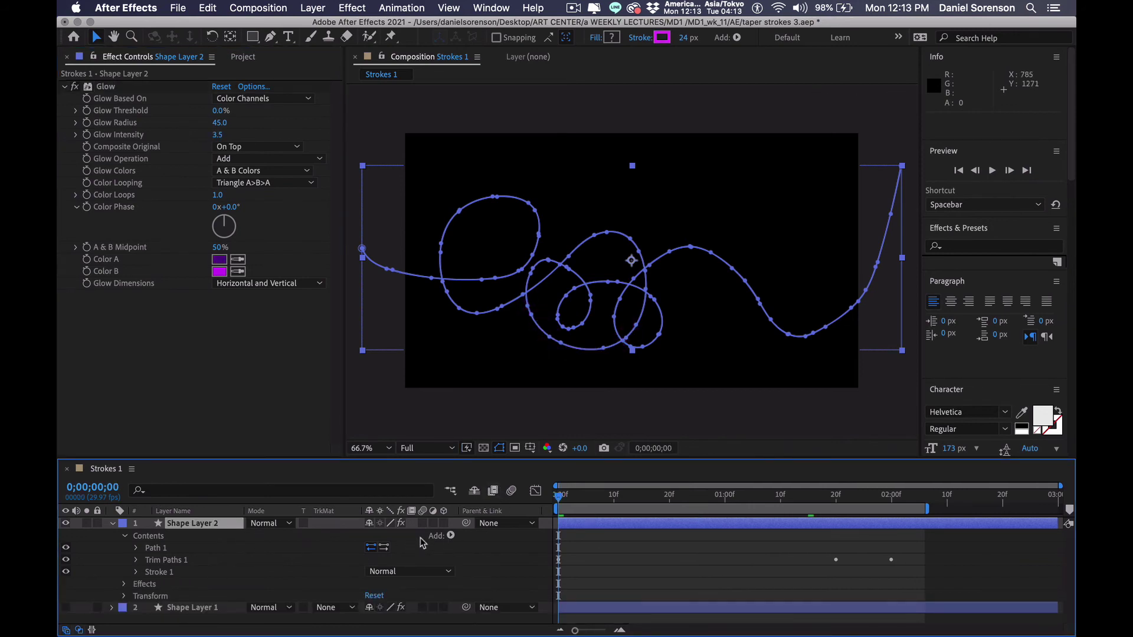
Step: Add a Repeater to Shape Layer 2's contents and scrub the timeline to check the three copies
left_click(154, 535)
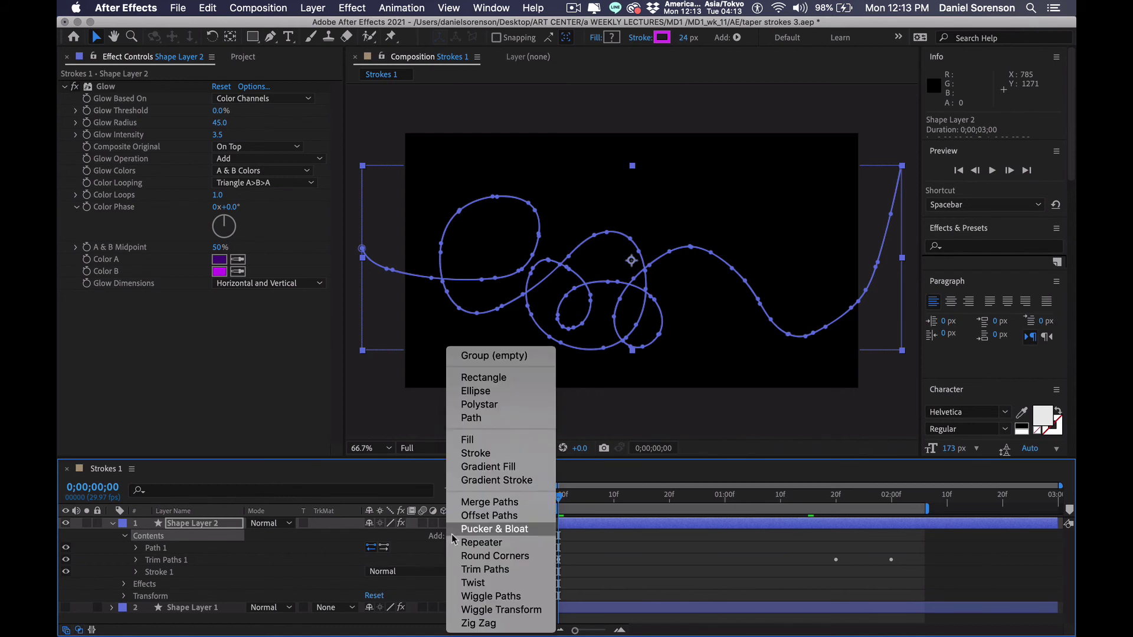
left_click(450, 535)
left_click(470, 543)
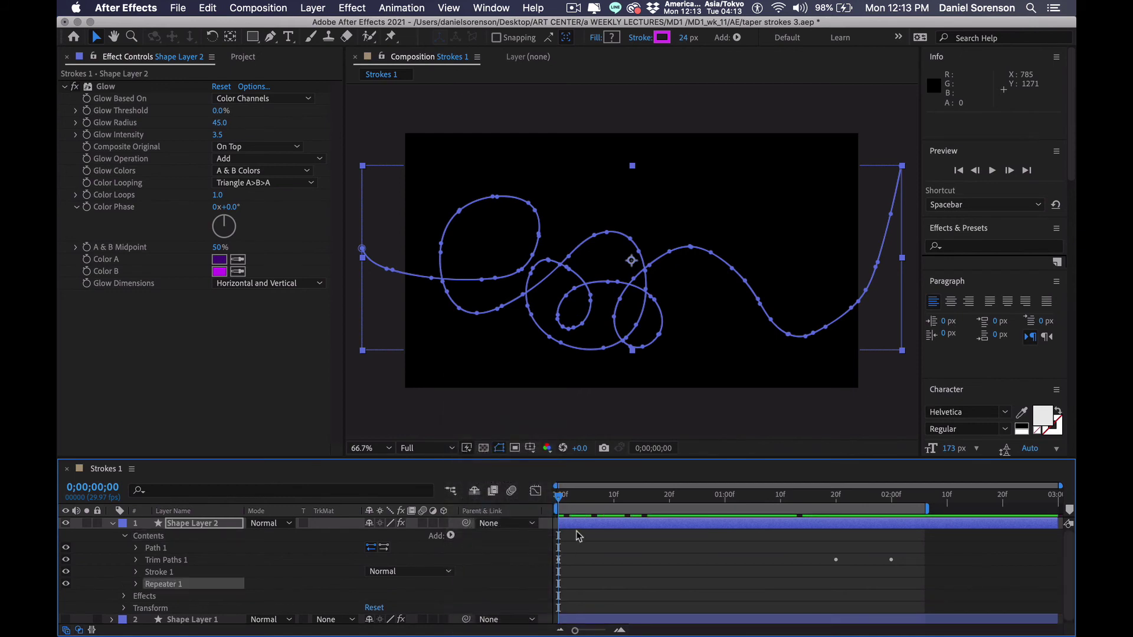
left_click_drag(570, 500, 742, 504)
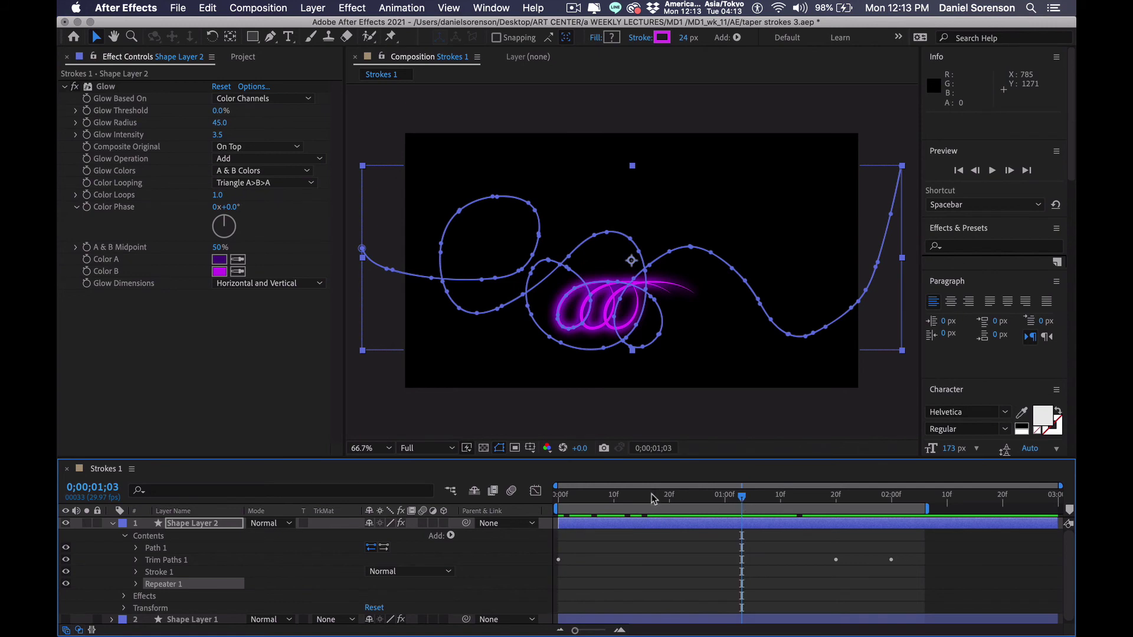
left_click_drag(653, 499, 732, 502)
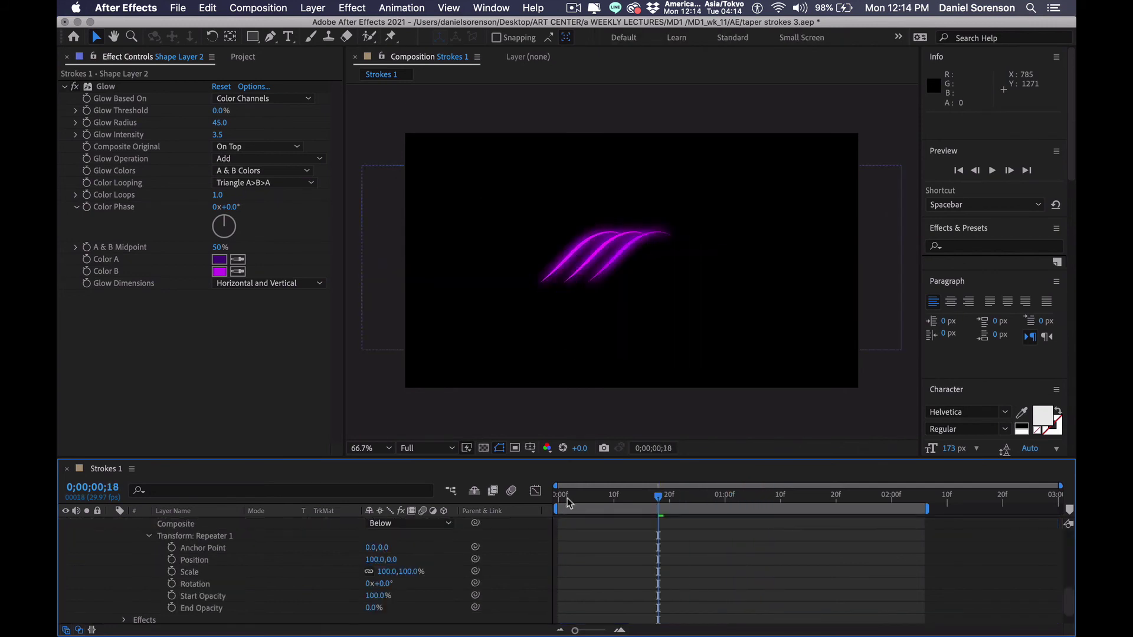
mouse_move(663, 501)
left_mouse_down()
mouse_move(614, 504)
mouse_move(714, 505)
left_mouse_up()
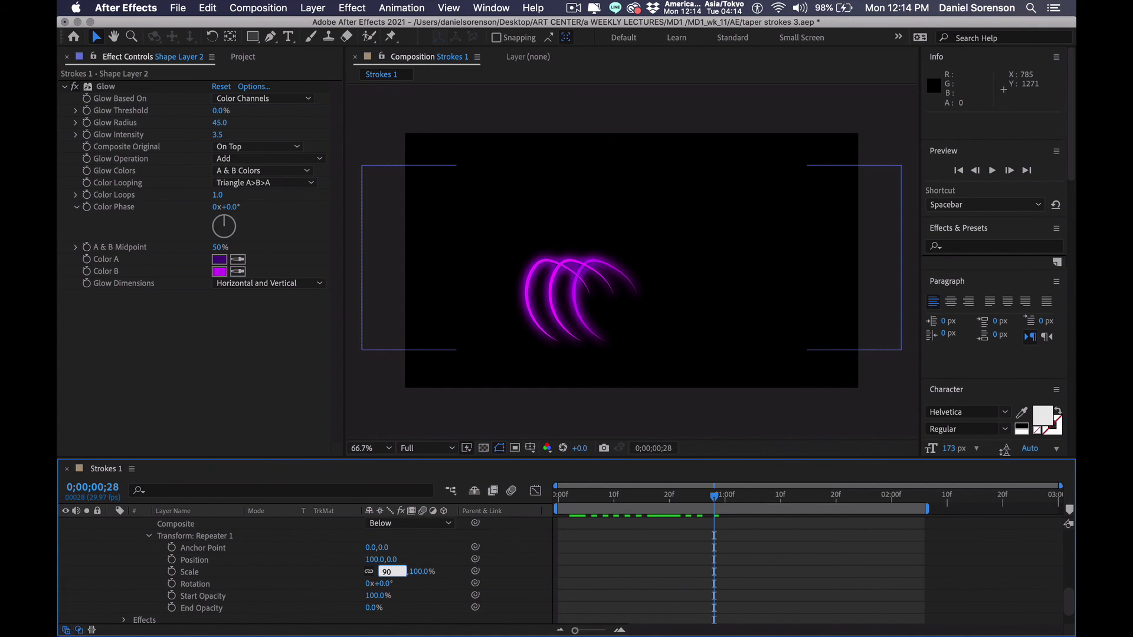
Step: Set the Repeater copies' scale to 90%, deselect the layer, and play a preview of the strokes
key("Return")
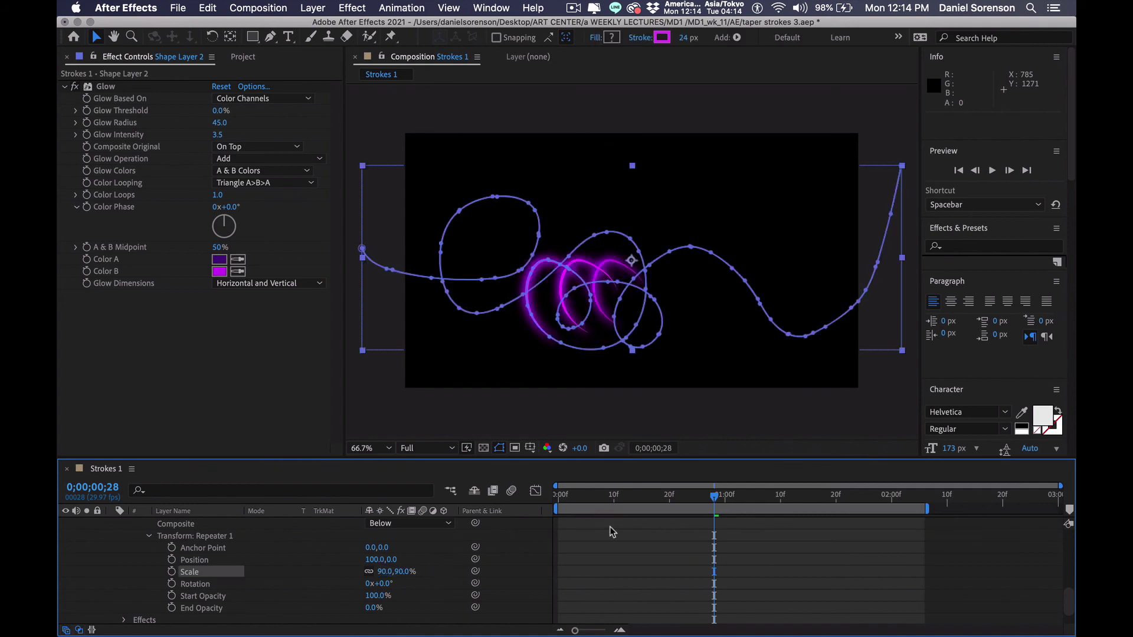
left_click(602, 545)
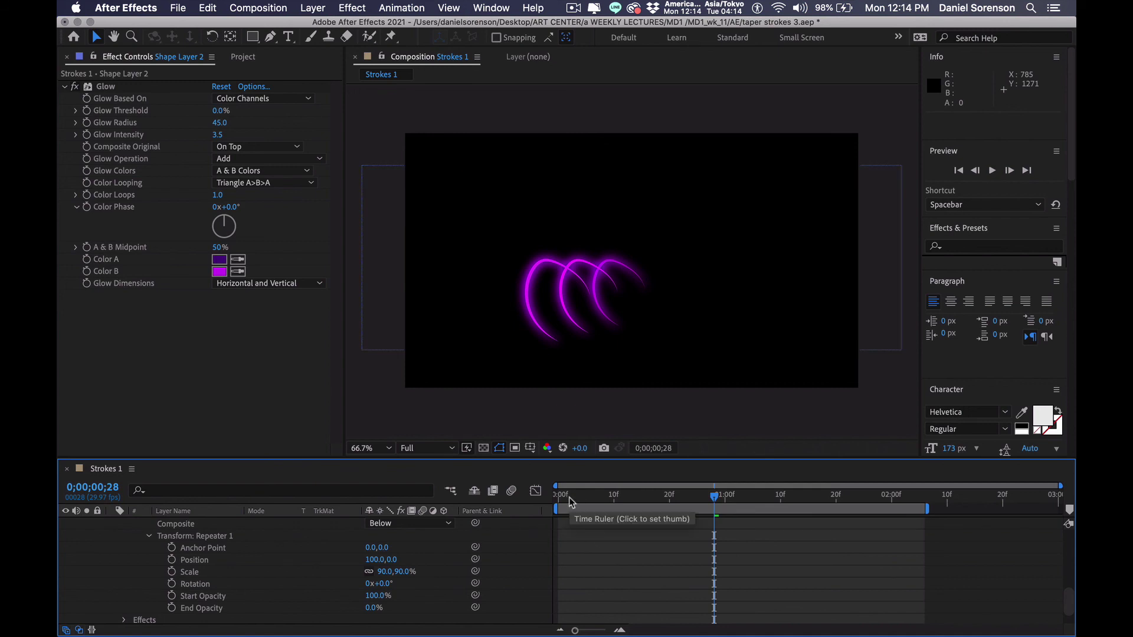
left_click_drag(569, 502, 843, 537)
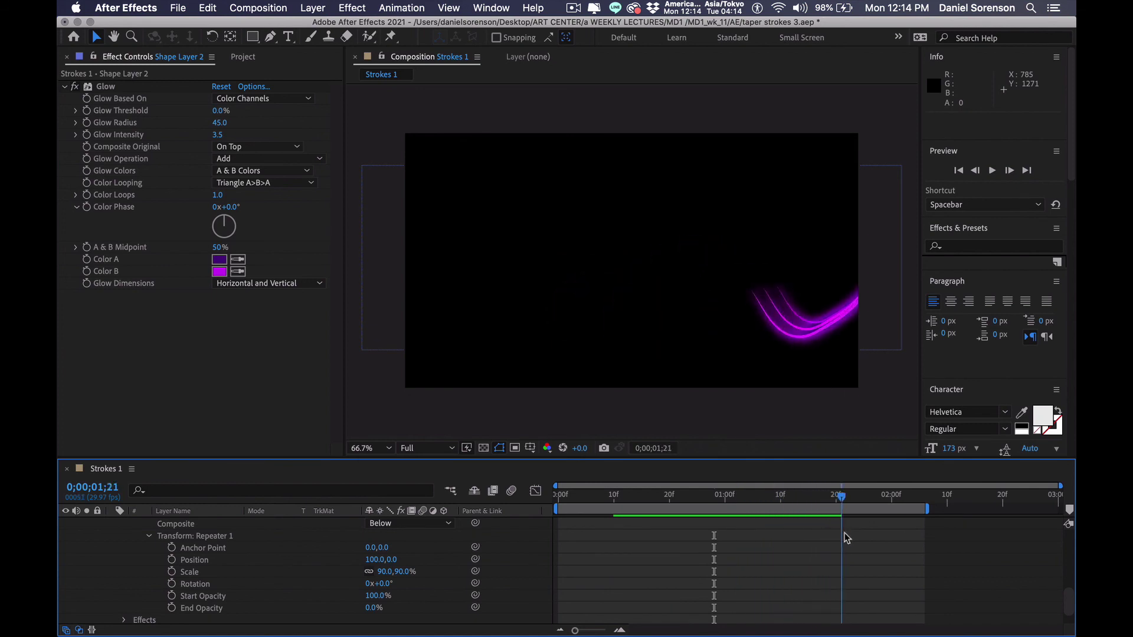
key("space")
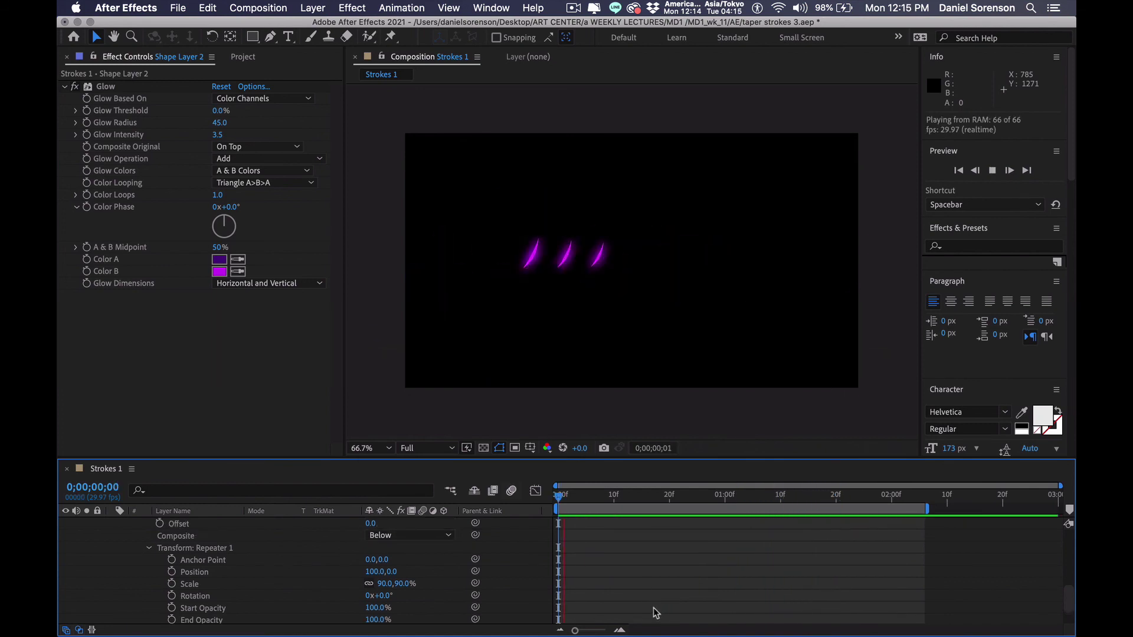